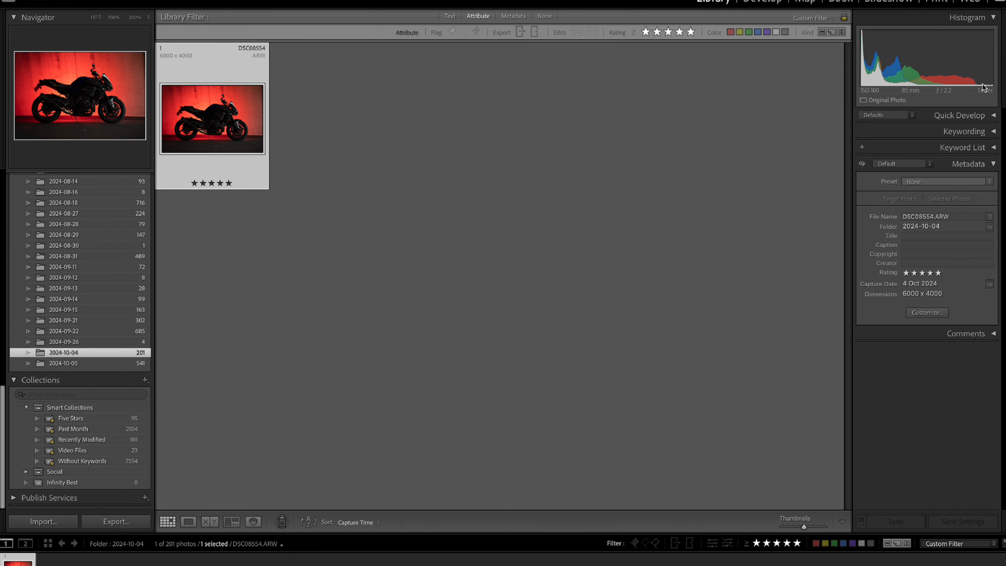
Open the photo DSC08554.ARW at full size for develop editing, keeping the user presets group expanded.
double_click(204, 114)
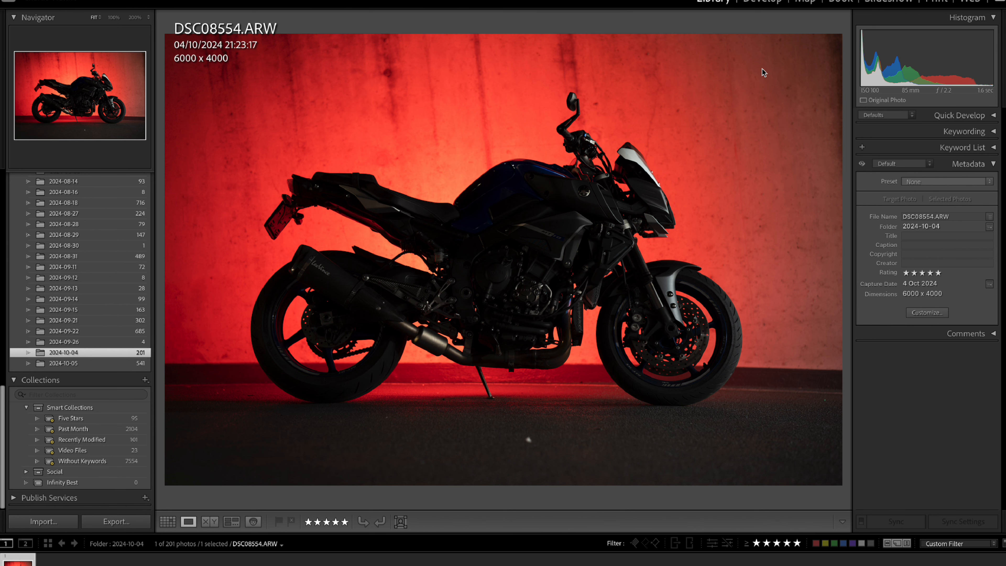
click(762, 3)
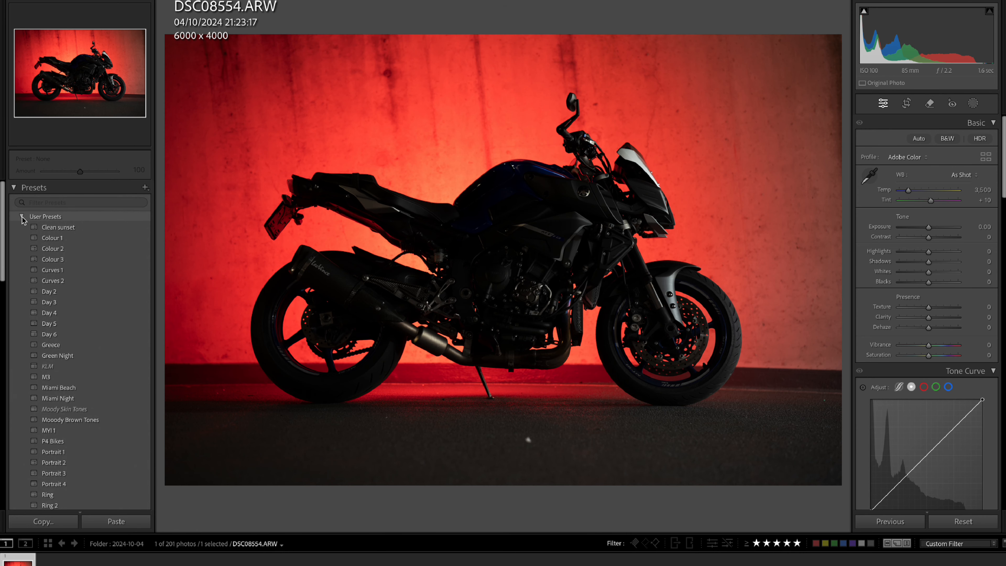
click(21, 216)
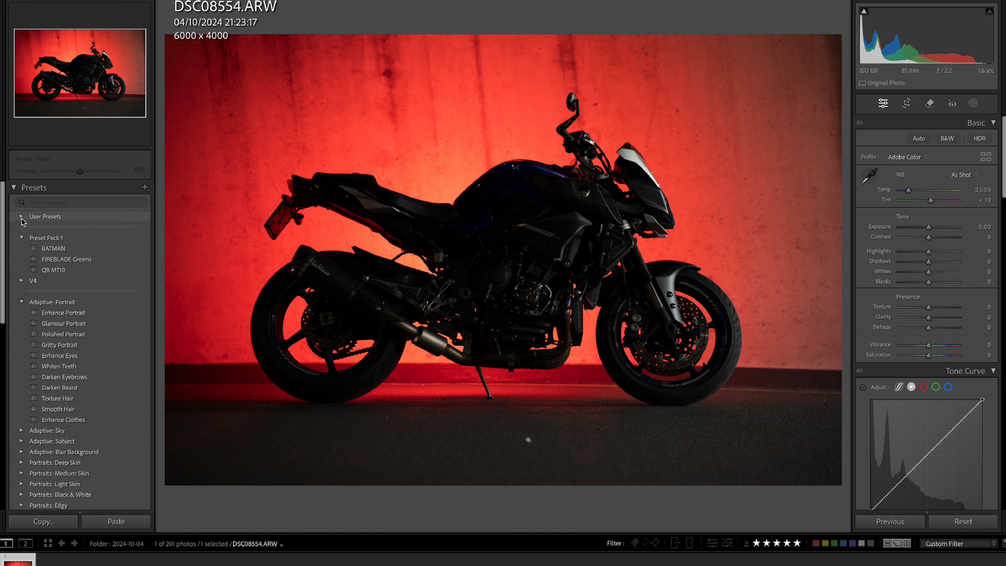
click(22, 216)
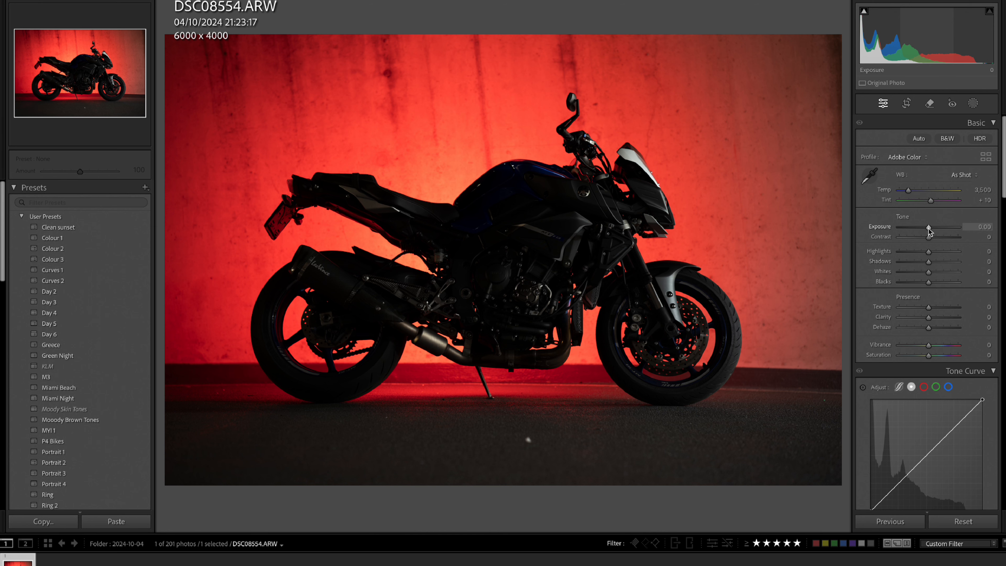
Set the photo's contrast to -54 and shadows to +59.
click(908, 238)
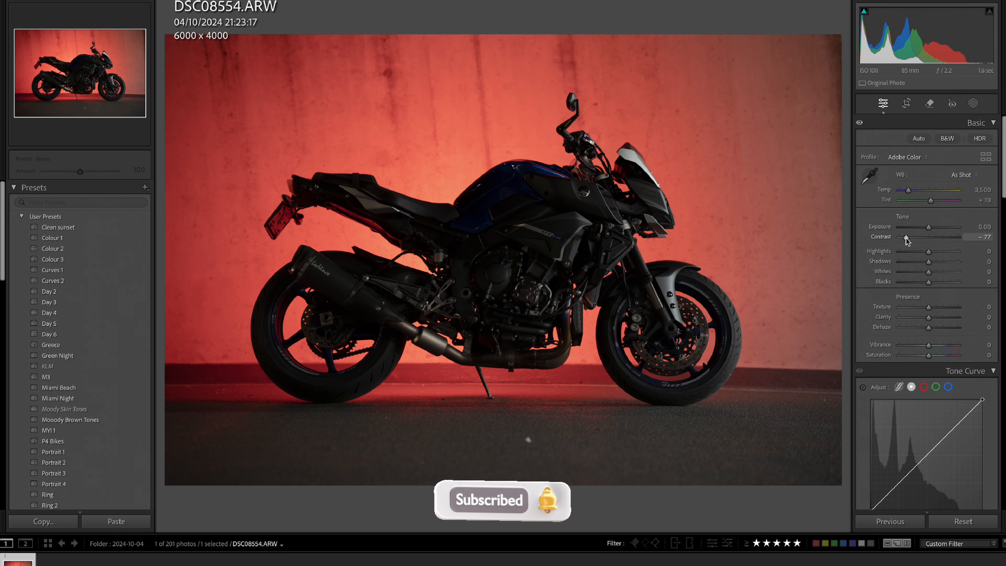
drag(908, 237, 912, 240)
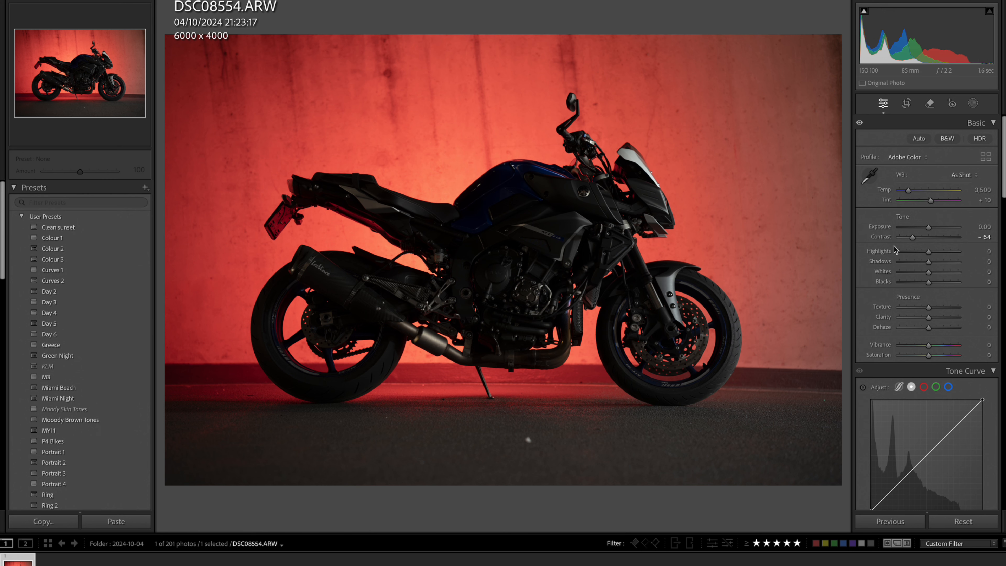
drag(928, 262, 946, 265)
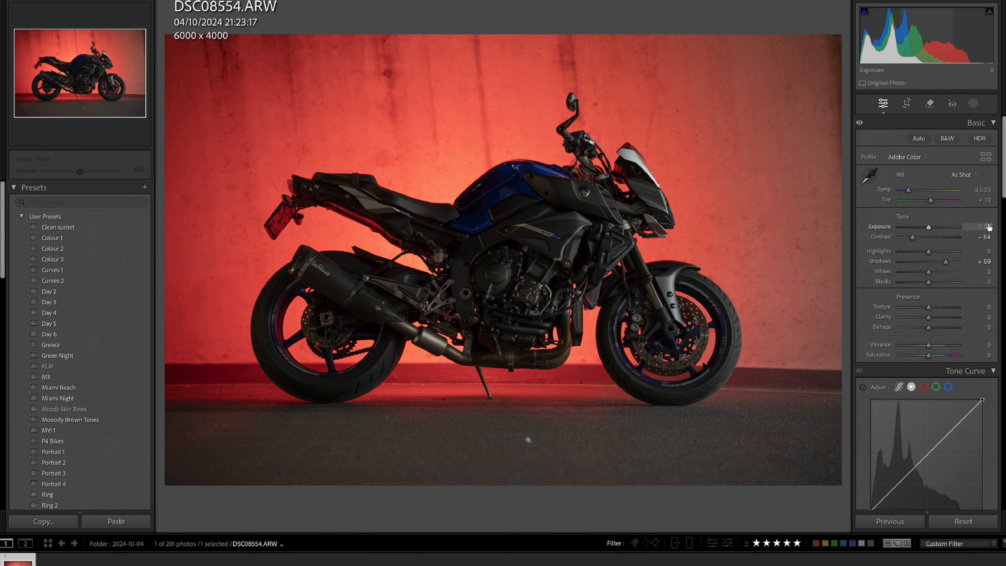
key(XF86MonBrightnessUp)
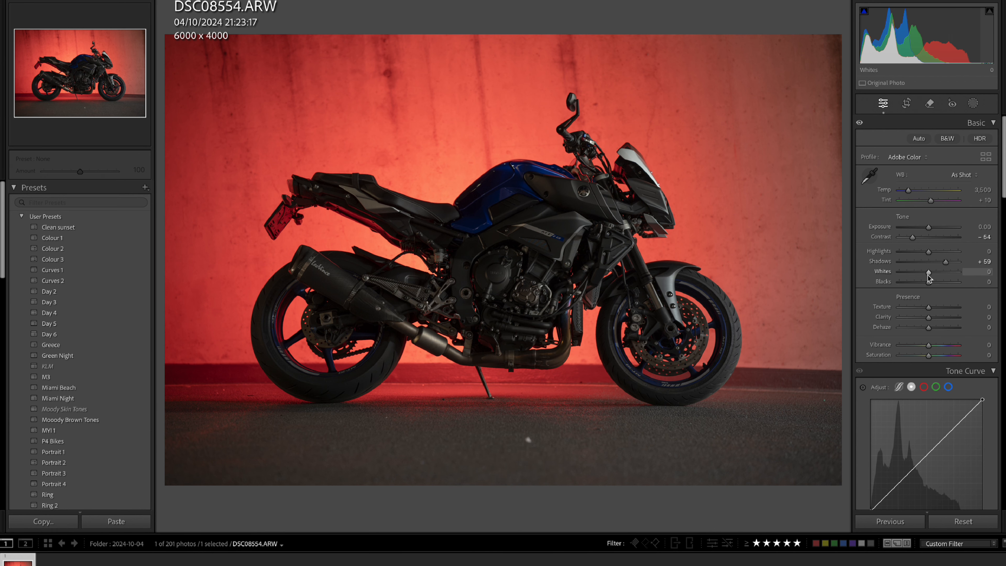
Set whites to +28, blacks to +43, texture to +12, clarity to -15, vibrance to +24 and saturation to -14.
drag(929, 275, 933, 311)
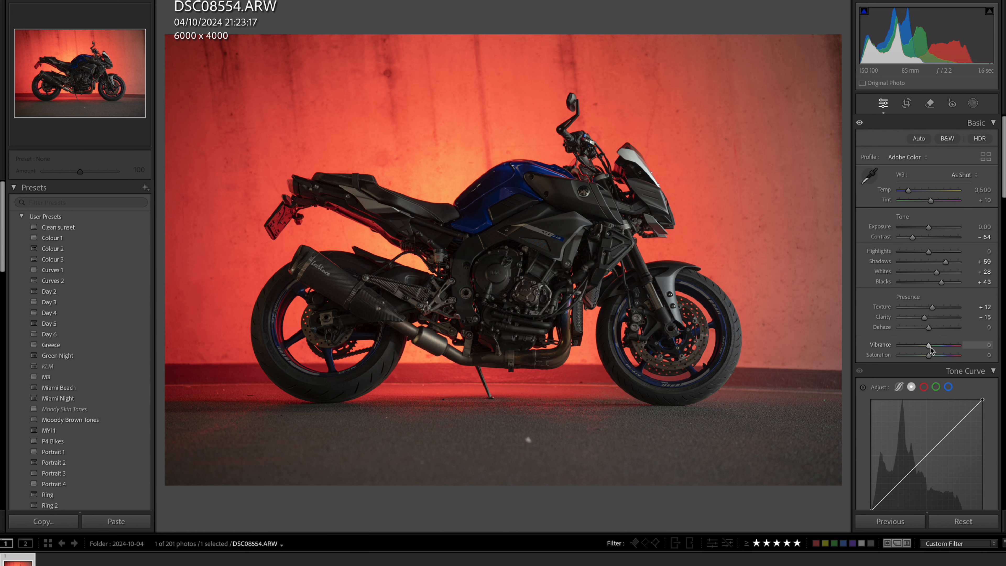
drag(932, 347, 935, 347)
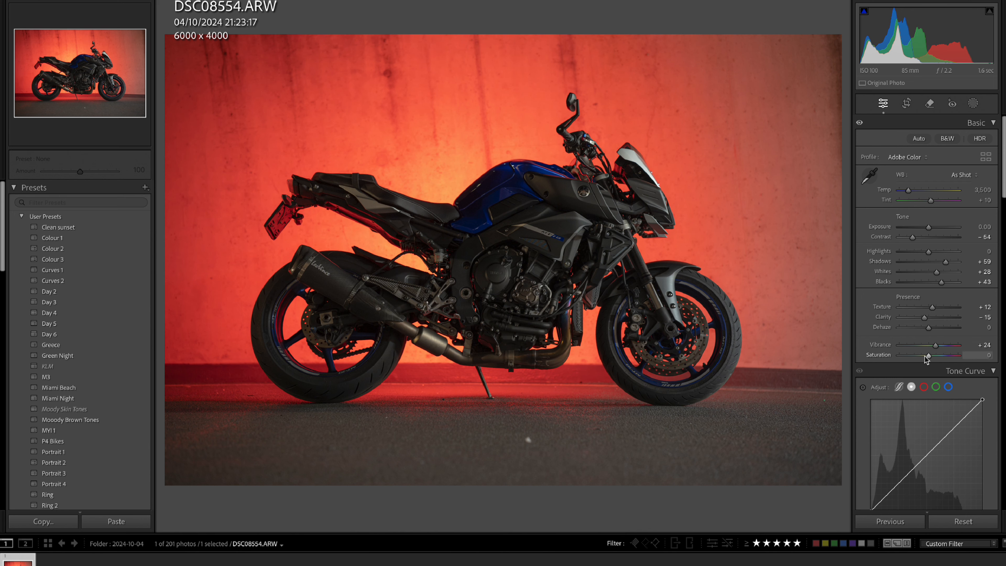
drag(925, 356, 920, 356)
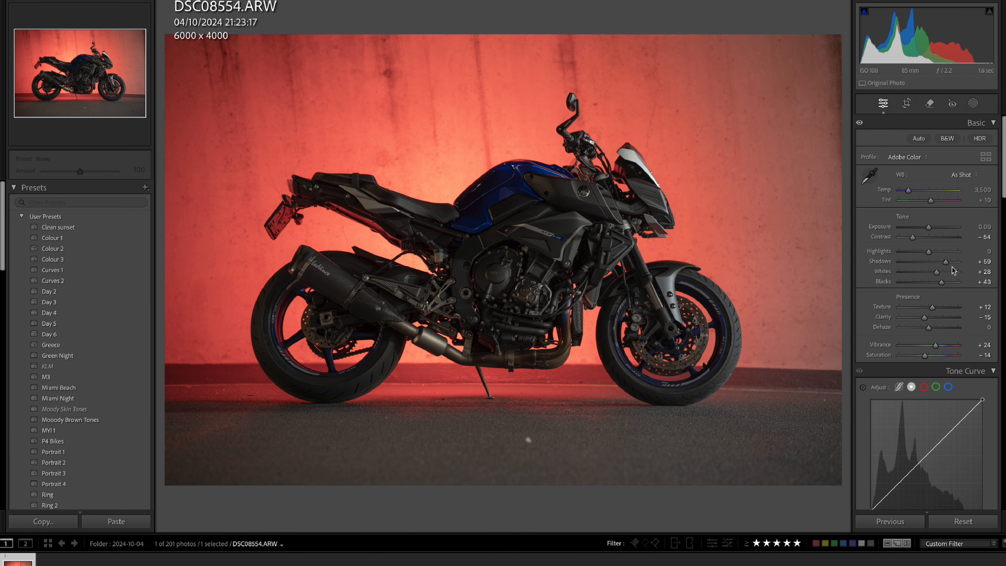
Shape an S-shaped tone curve with a highlight point at about 172/187 and a shadow point at about 71/59.
scroll(971, 279, down, 2)
scroll(971, 279, down, 5)
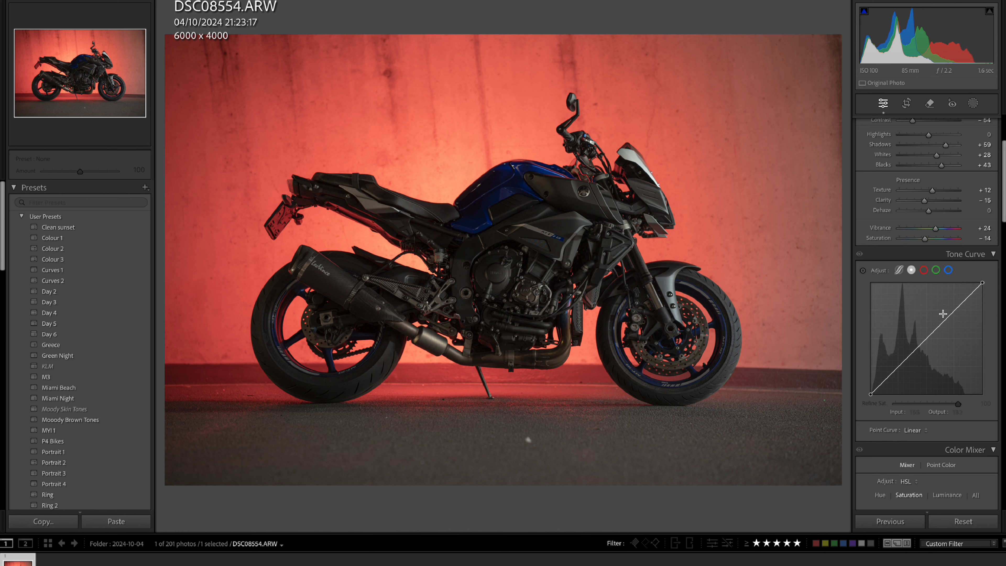
drag(943, 313, 945, 312)
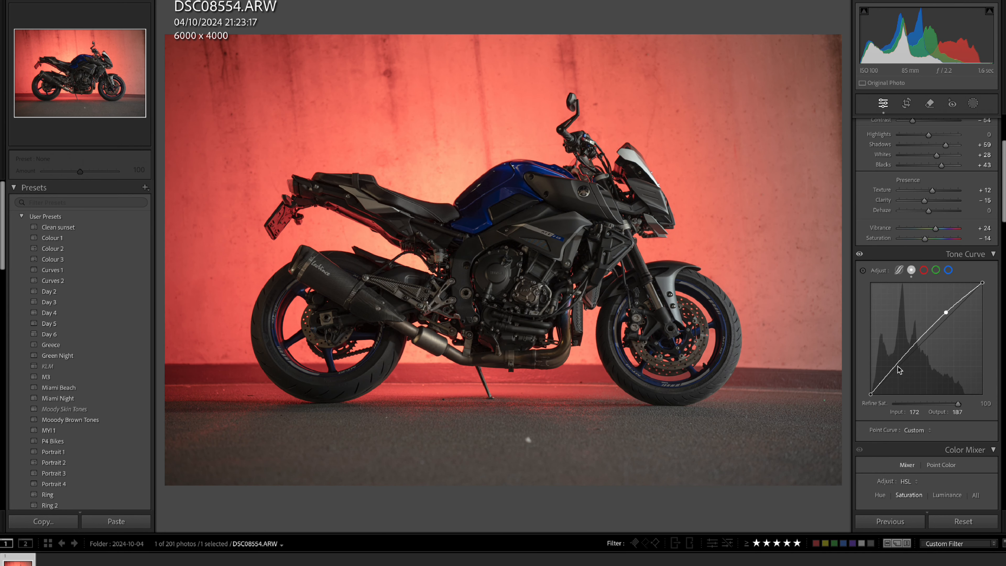
drag(899, 369, 902, 369)
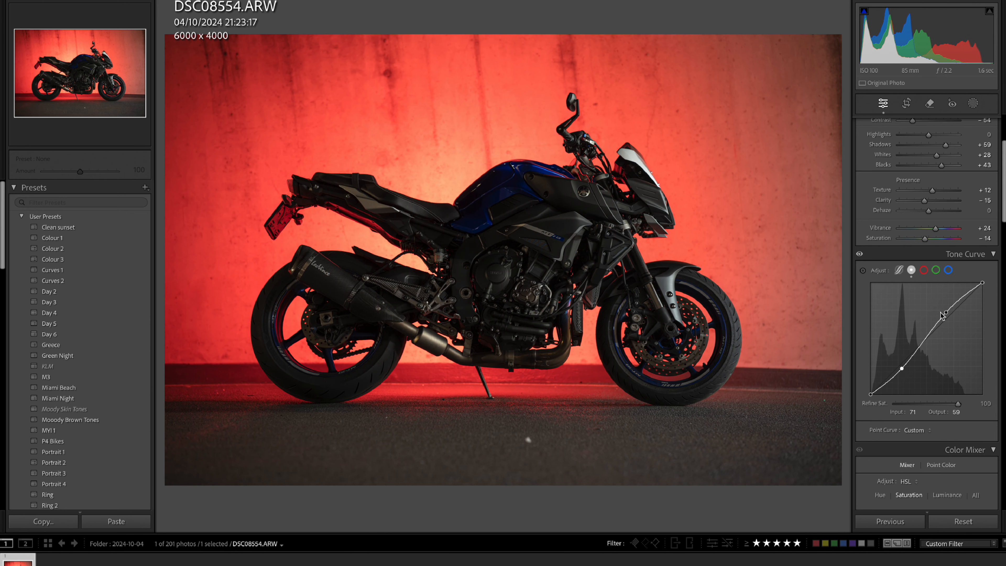
click(945, 313)
Lower the tone curve's white endpoint slightly and raise its black endpoint to output 10.
drag(982, 282, 985, 290)
drag(872, 395, 870, 393)
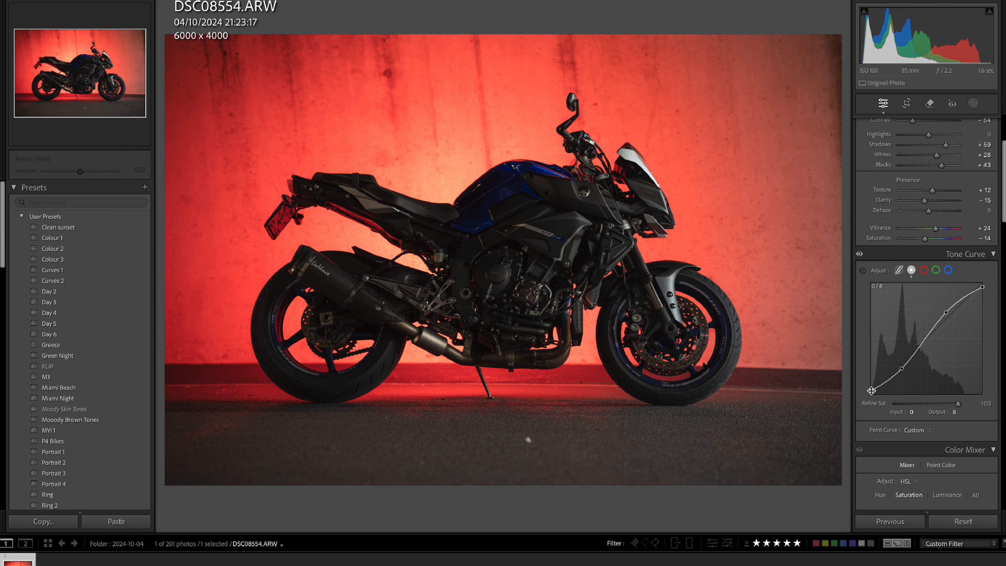
mouse_move(870, 390)
mouse_down()
mouse_move(855, 374)
mouse_move(856, 392)
mouse_up()
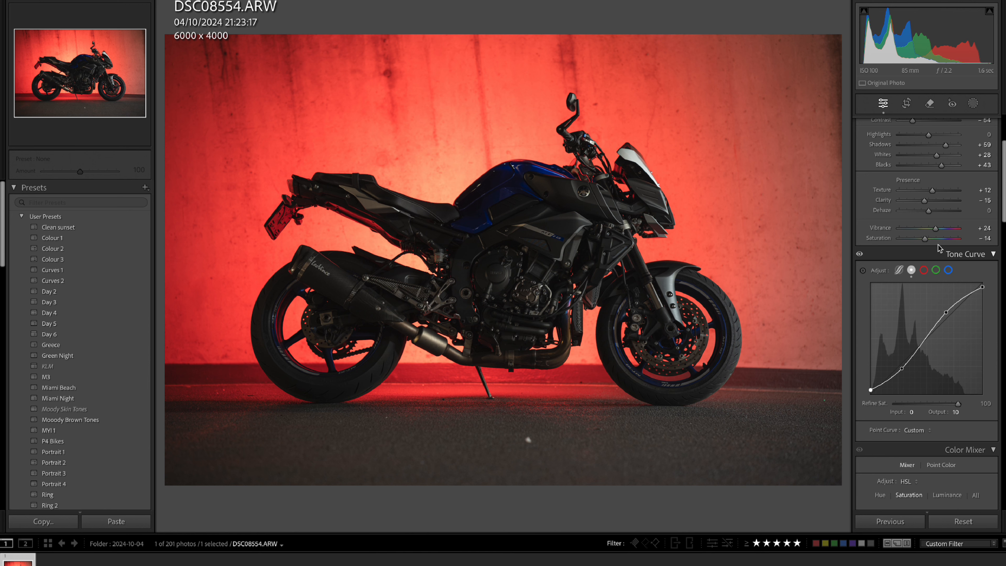
Reduce the orange saturation to -6 in the Color Mixer.
scroll(937, 247, down, 3)
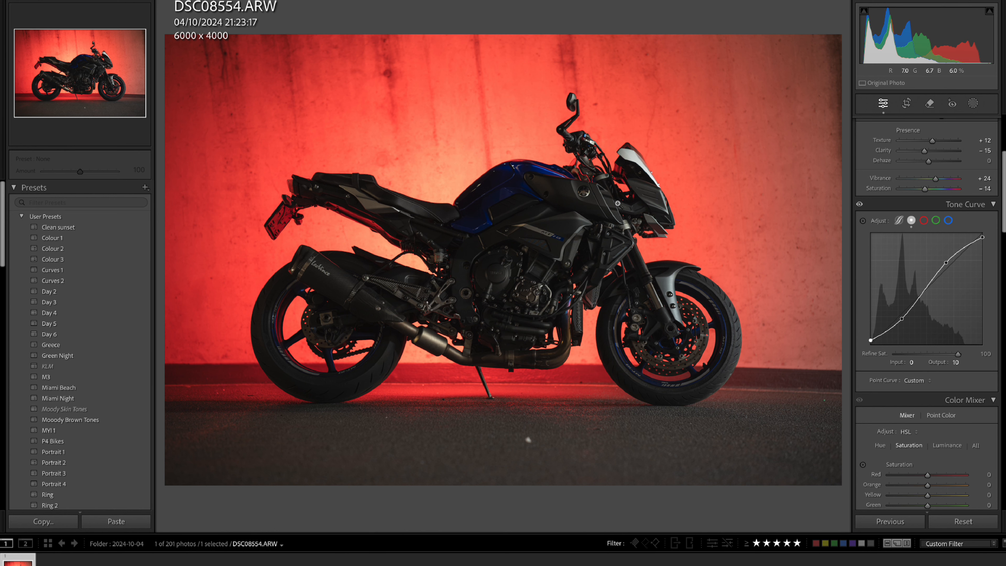
scroll(949, 319, down, 5)
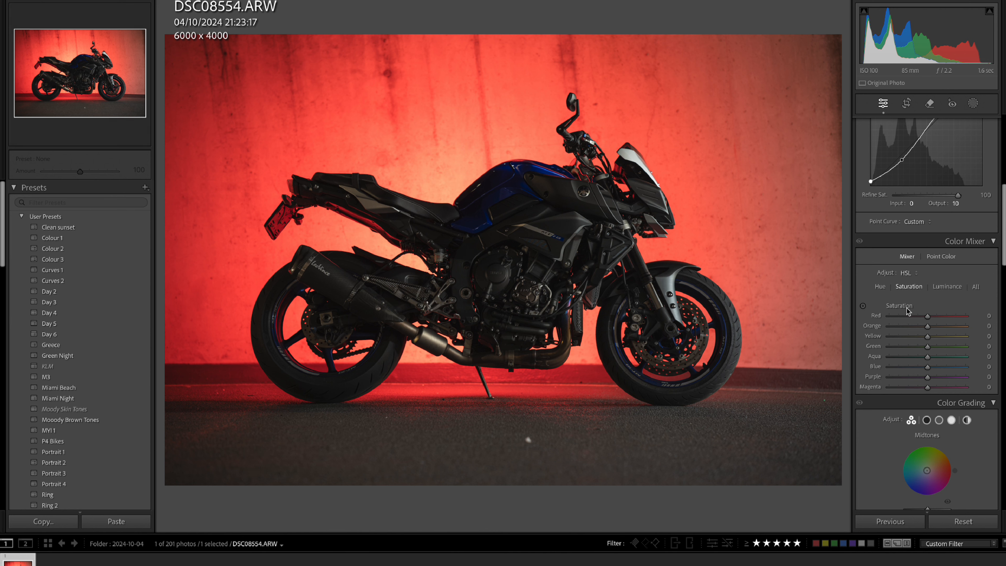
mouse_move(927, 325)
mouse_down()
mouse_move(908, 326)
mouse_move(926, 328)
mouse_up()
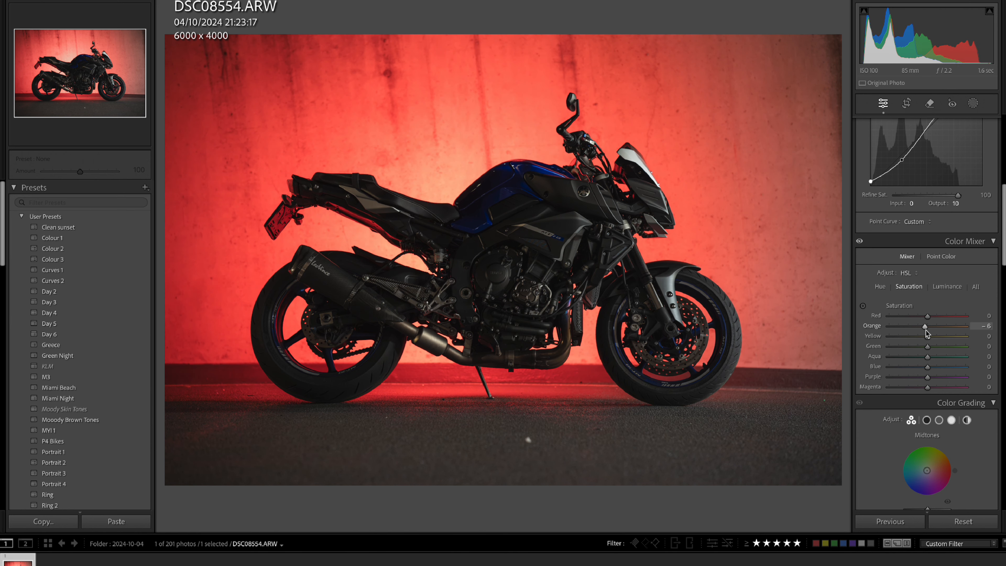
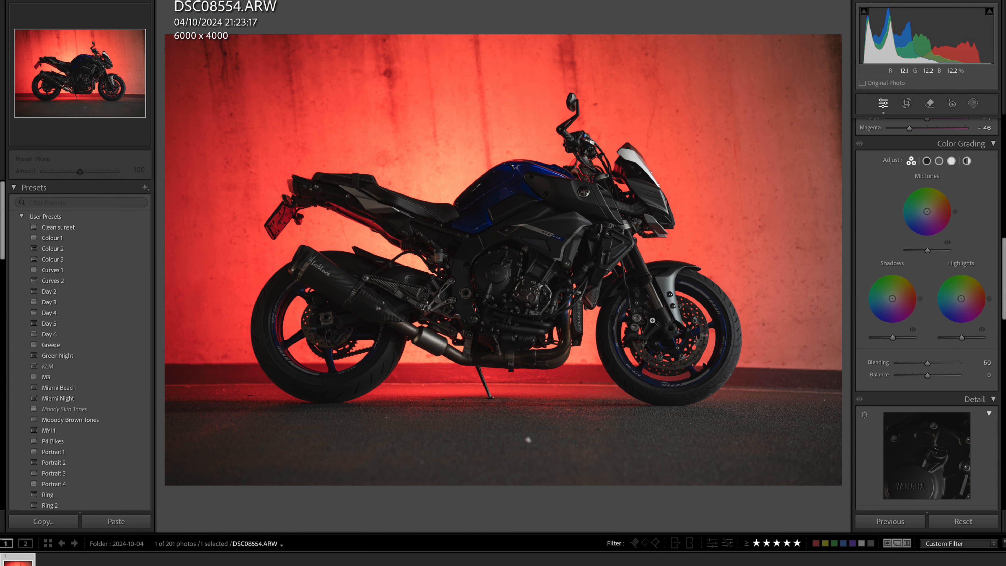
Set the white balance temperature to 3,171 and inspect the motorcycle's side fairing close up.
scroll(927, 224, up, 10)
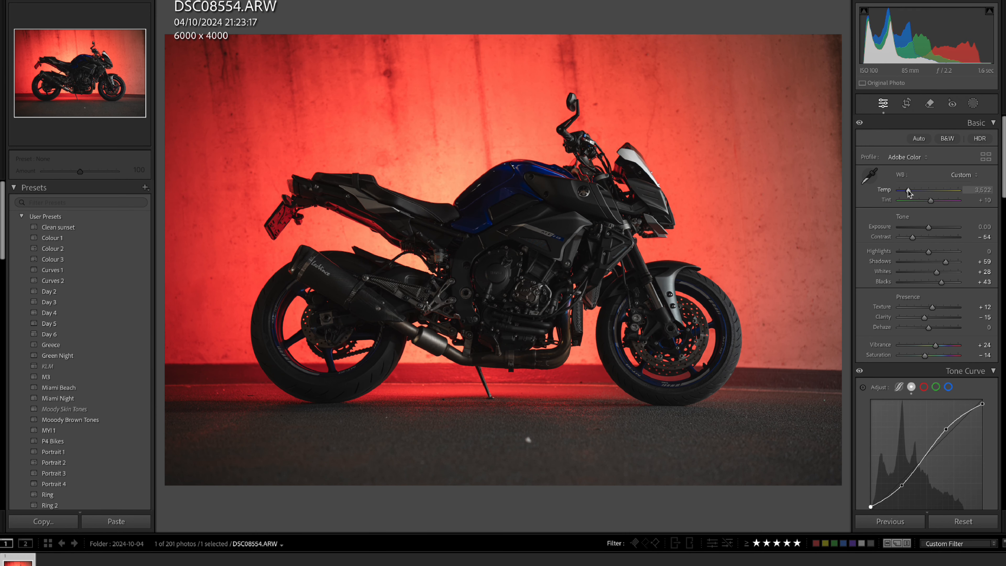
drag(907, 190, 906, 191)
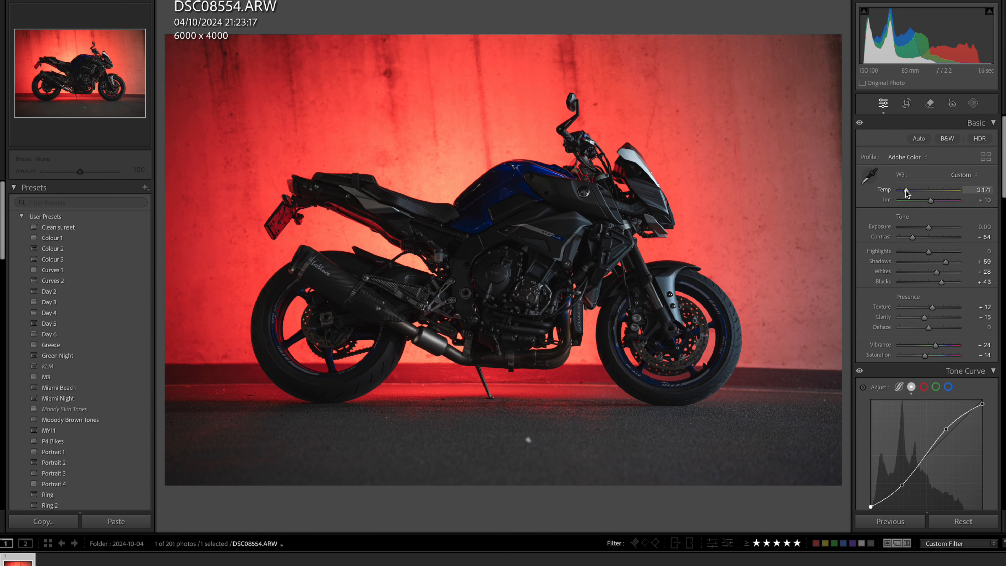
click(578, 200)
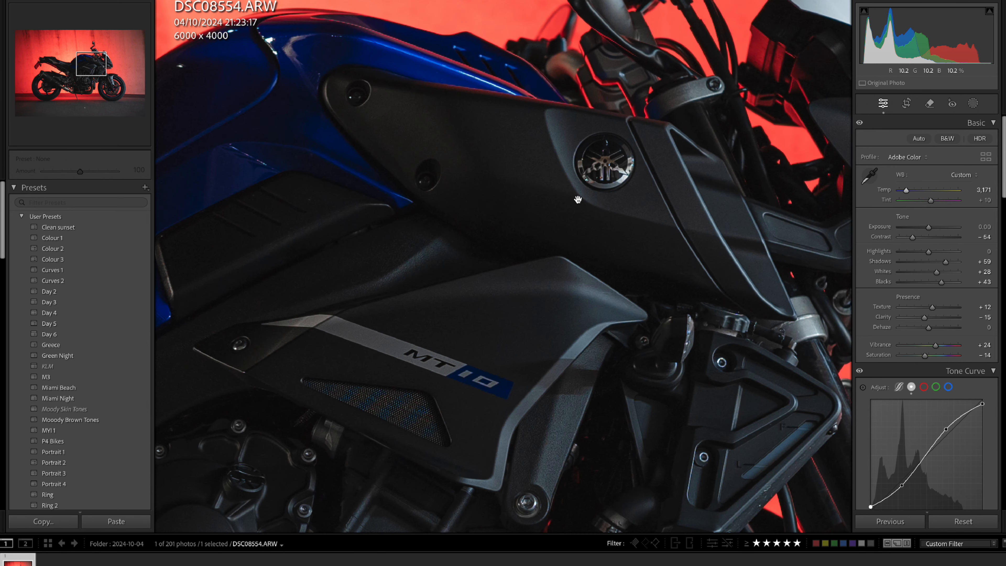
click(578, 200)
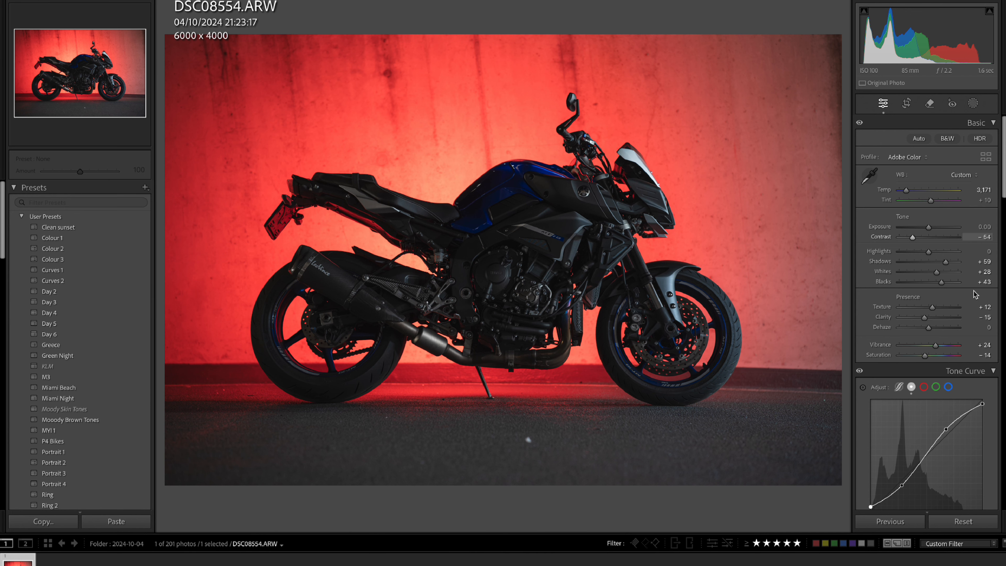
Remove the bright spot on the ground beneath the motorcycle with a size 9 healing spot.
scroll(893, 145, down, 3)
click(927, 105)
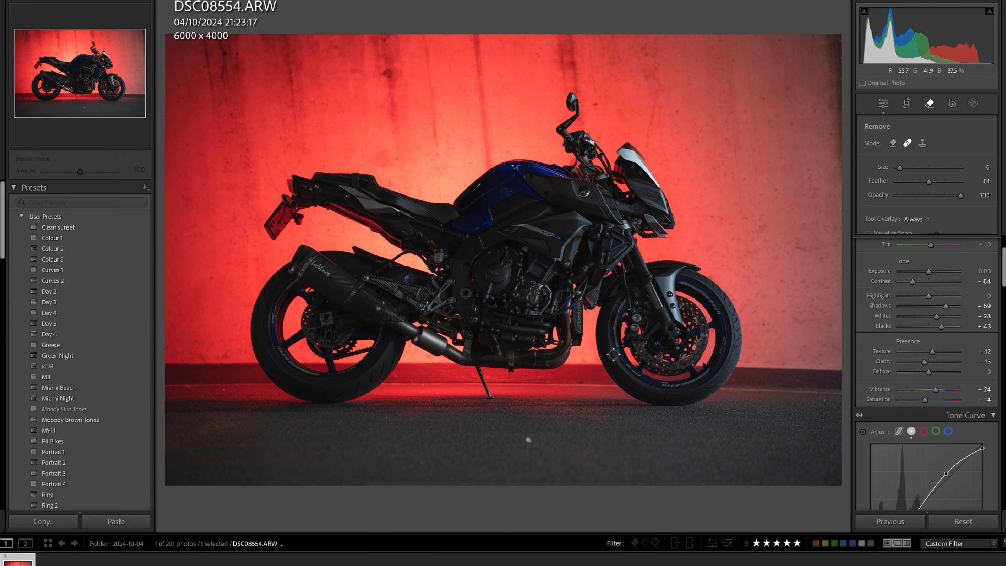
click(527, 440)
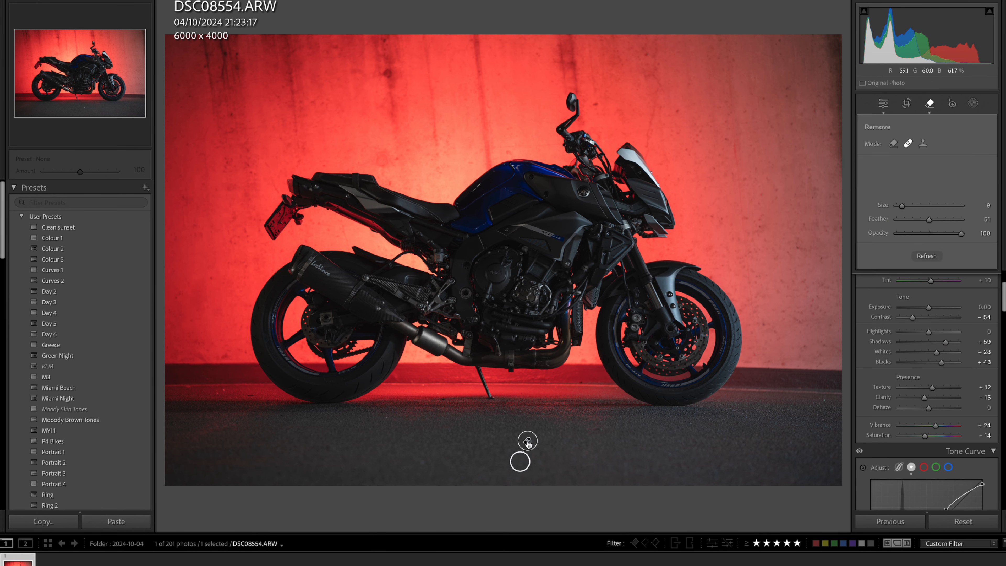
click(930, 105)
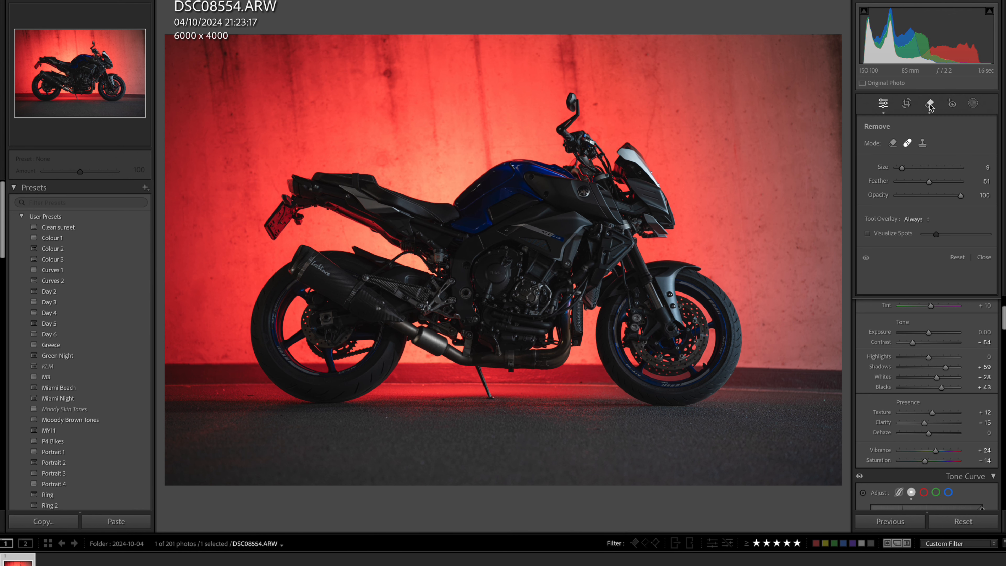
Turn on chromatic aberration removal in the lens corrections.
scroll(927, 413, down, 10)
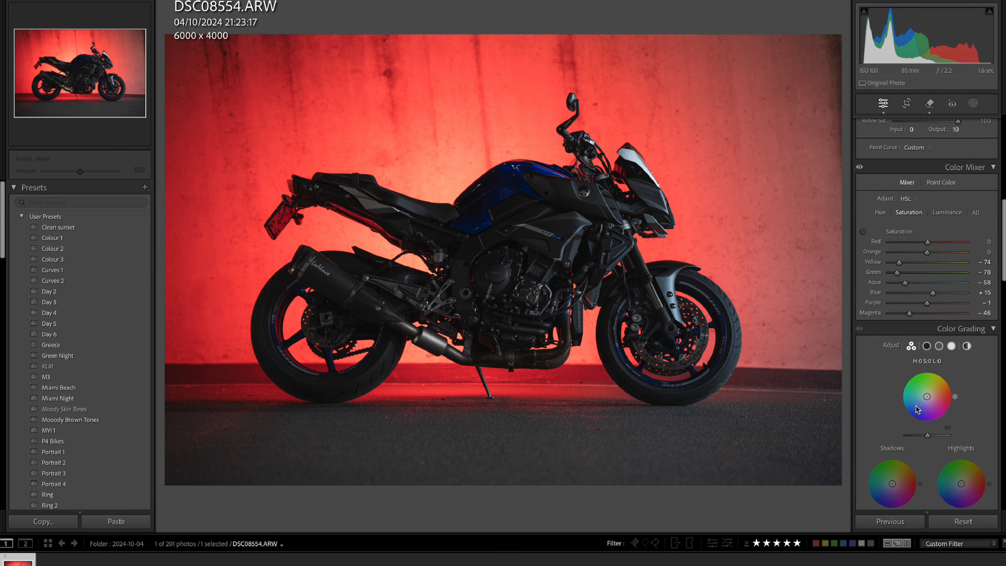
scroll(899, 399, down, 1)
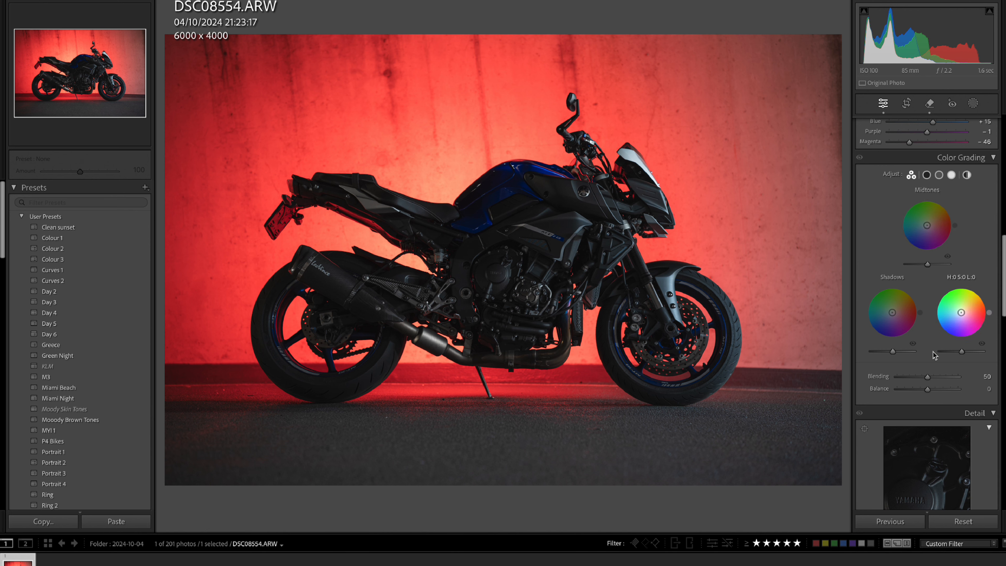
scroll(959, 305, down, 5)
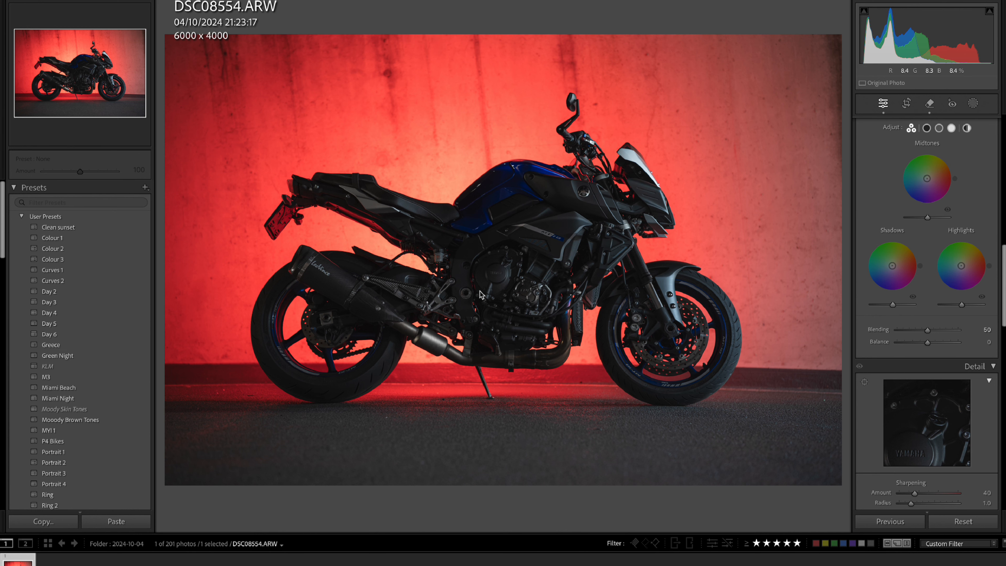
scroll(936, 361, down, 5)
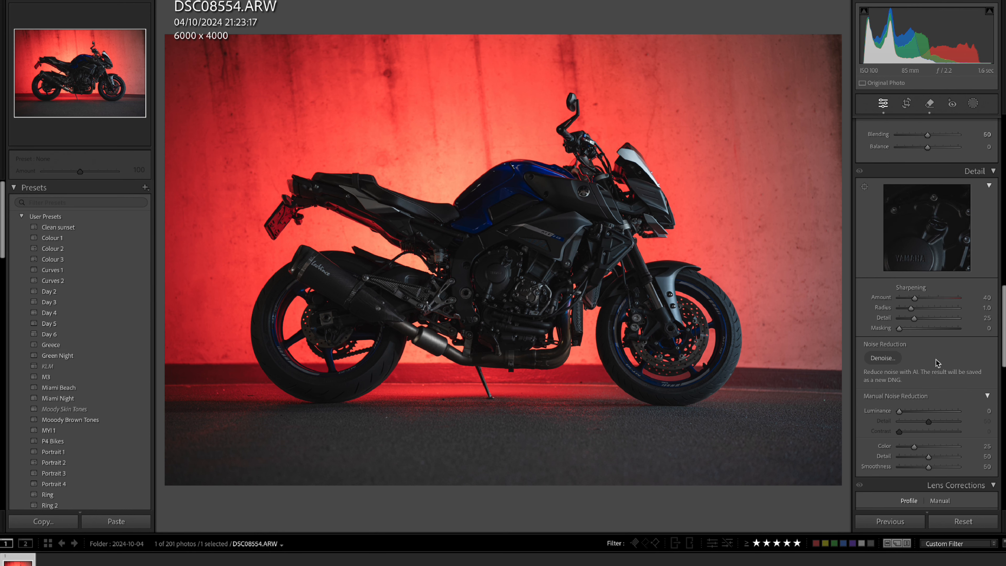
scroll(928, 364, down, 6)
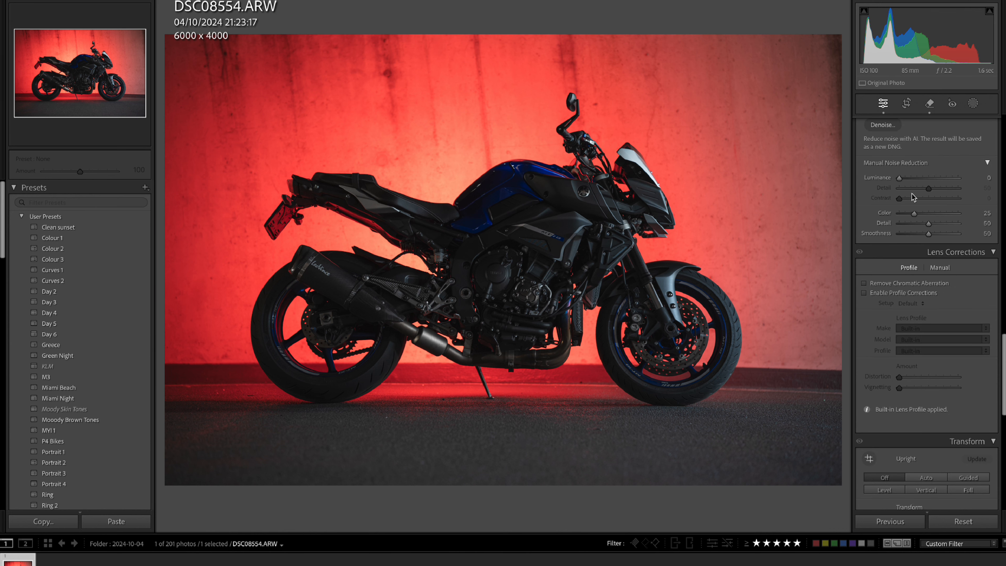
click(864, 283)
Try calibration hues of +24 for the red primary and -38 for the blue primary, and undo these changes.
scroll(946, 357, down, 10)
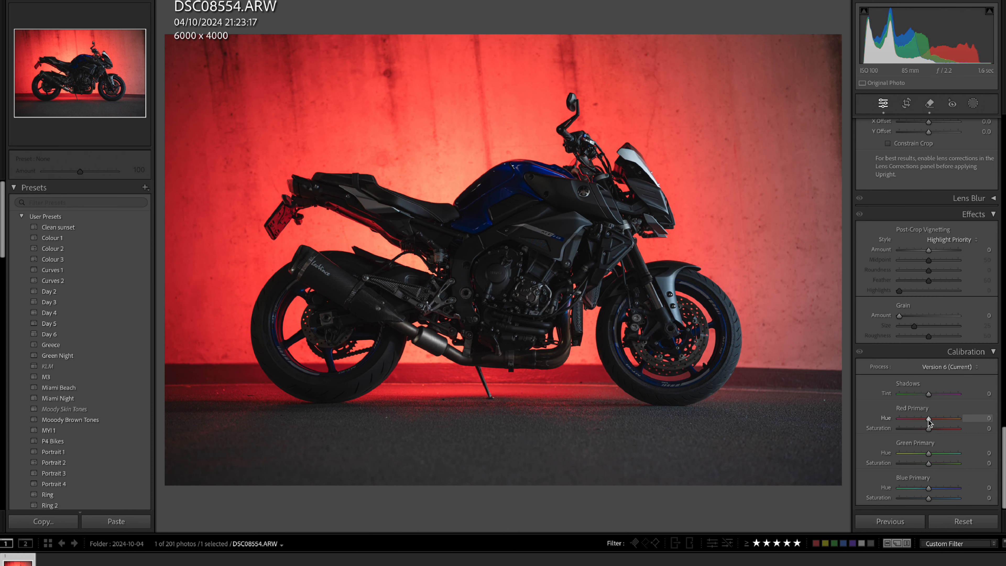
drag(929, 418, 937, 418)
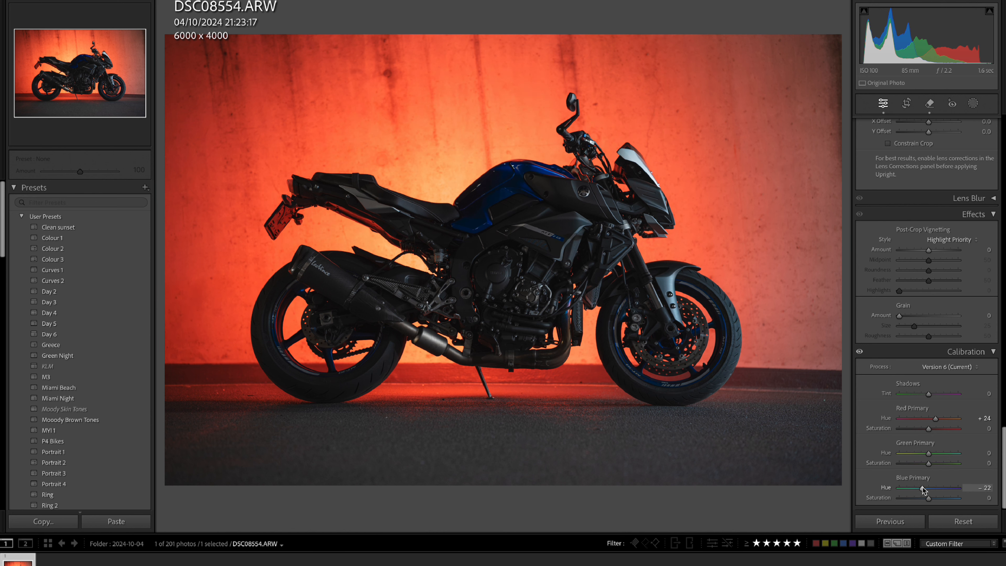
key(ctrl+z)
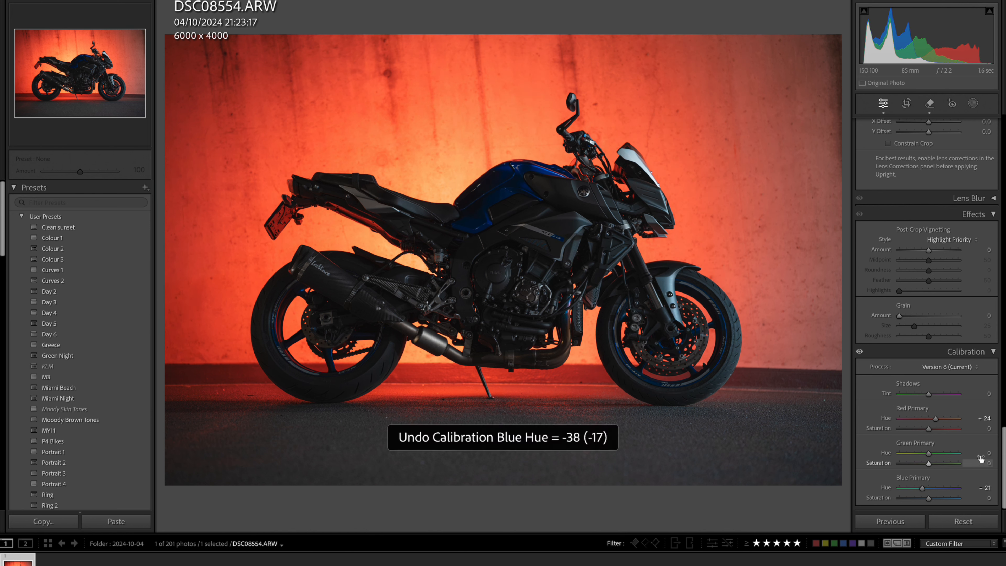
key(ctrl+z)
key(ctrl+z)
Compare the edited motorcycle photo with its unedited version several times, ending on the edited one.
scroll(964, 272, up, 15)
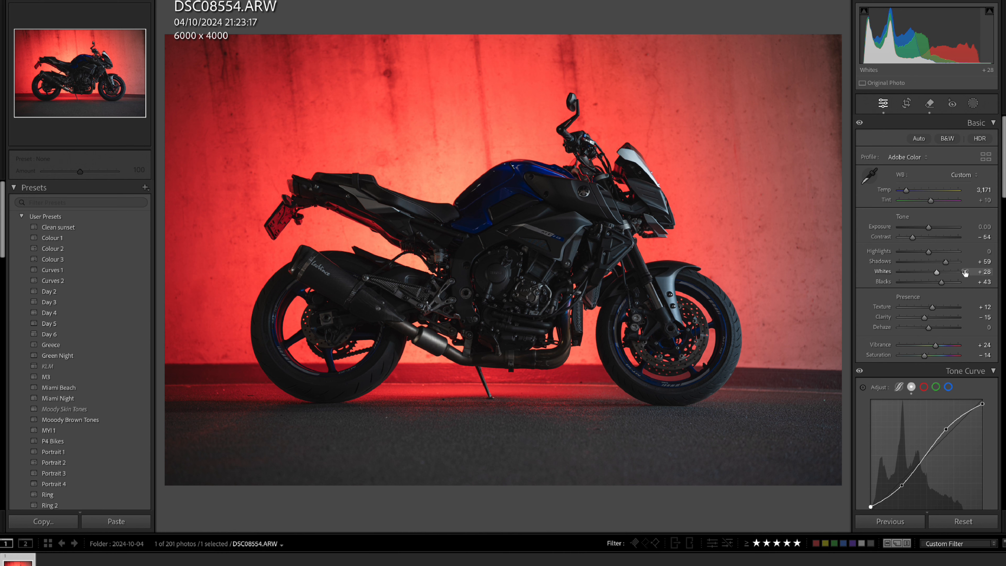
key(backslash)
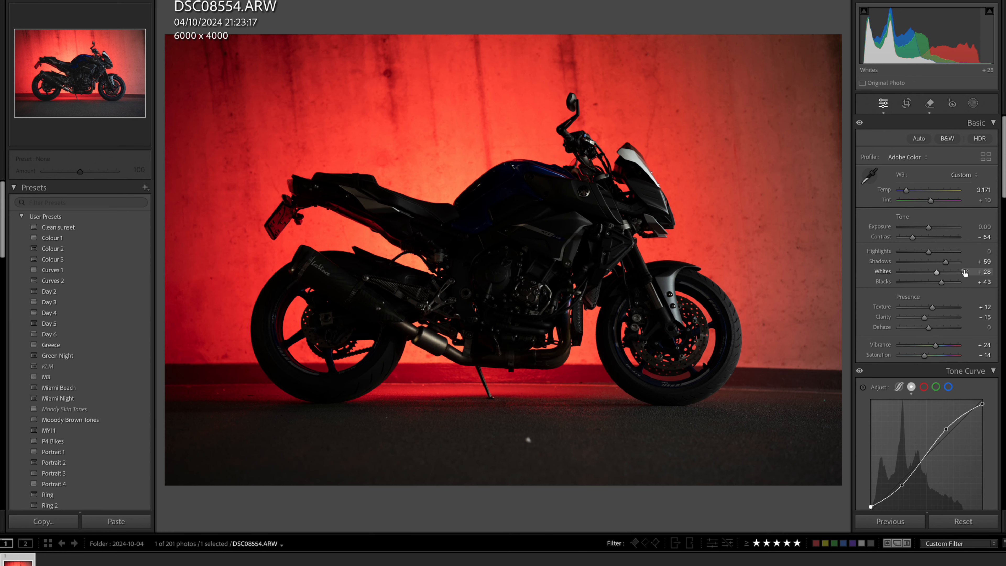
key(backslash)
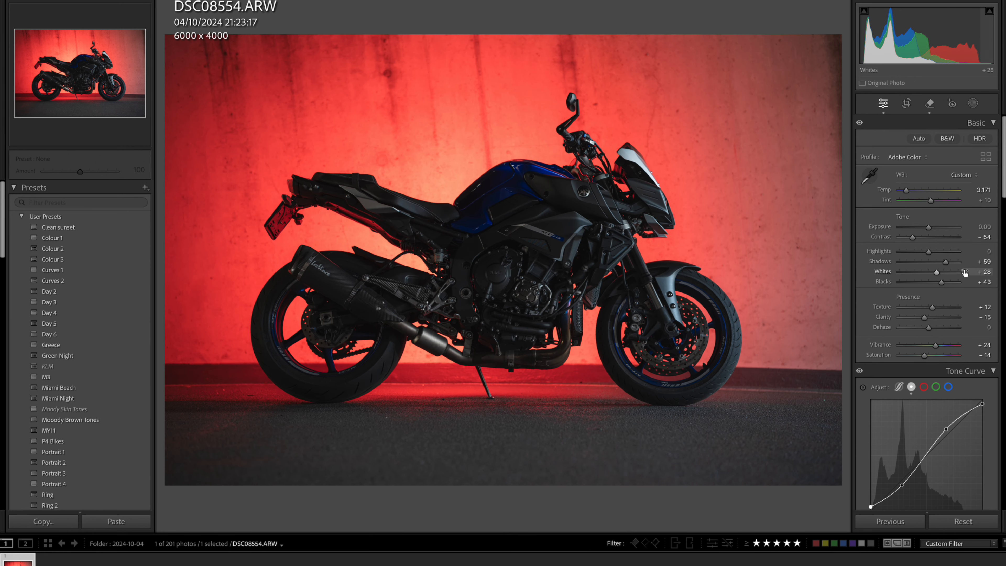
key(backslash)
key(backslash)
key(backslash)
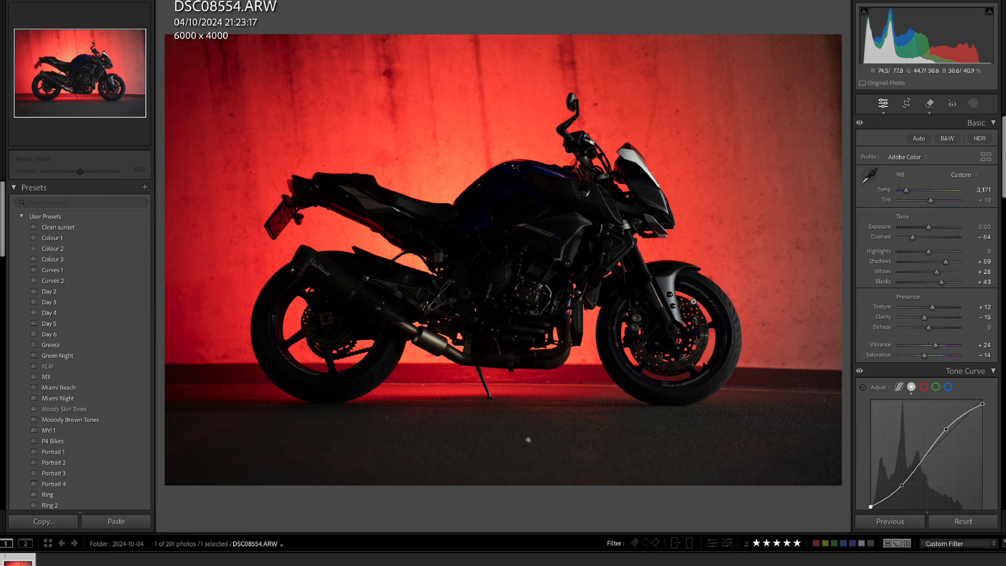
key(backslash)
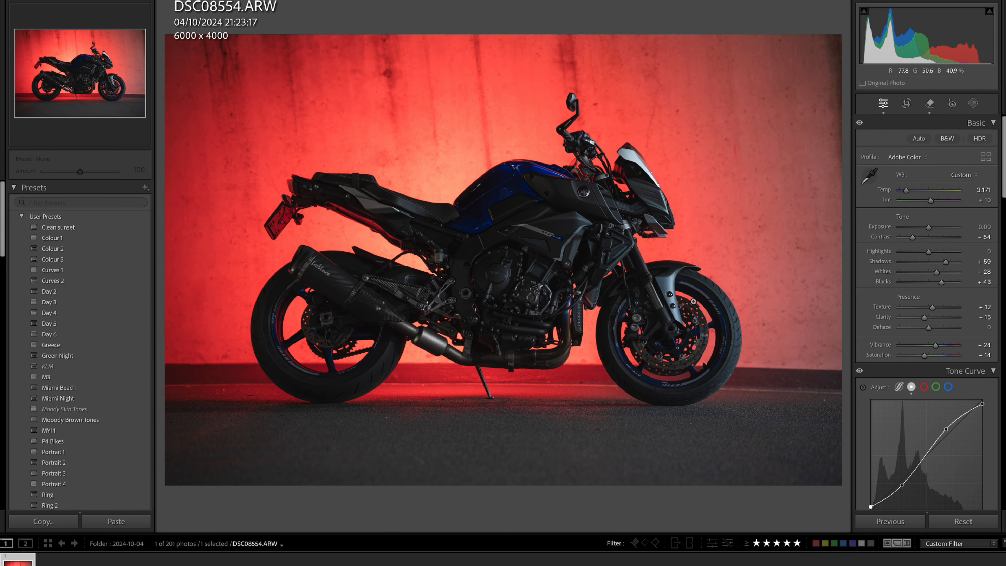
key(backslash)
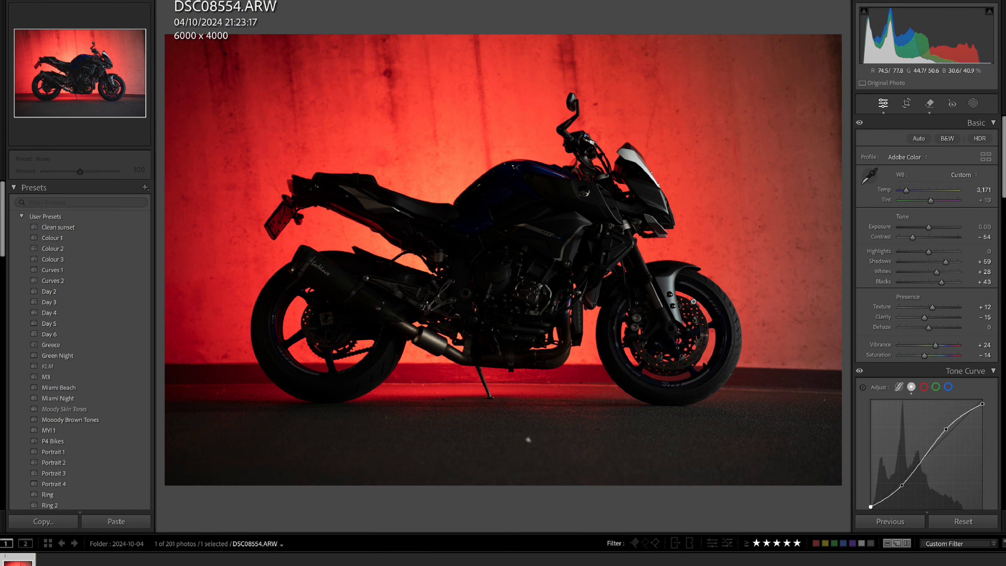
key(backslash)
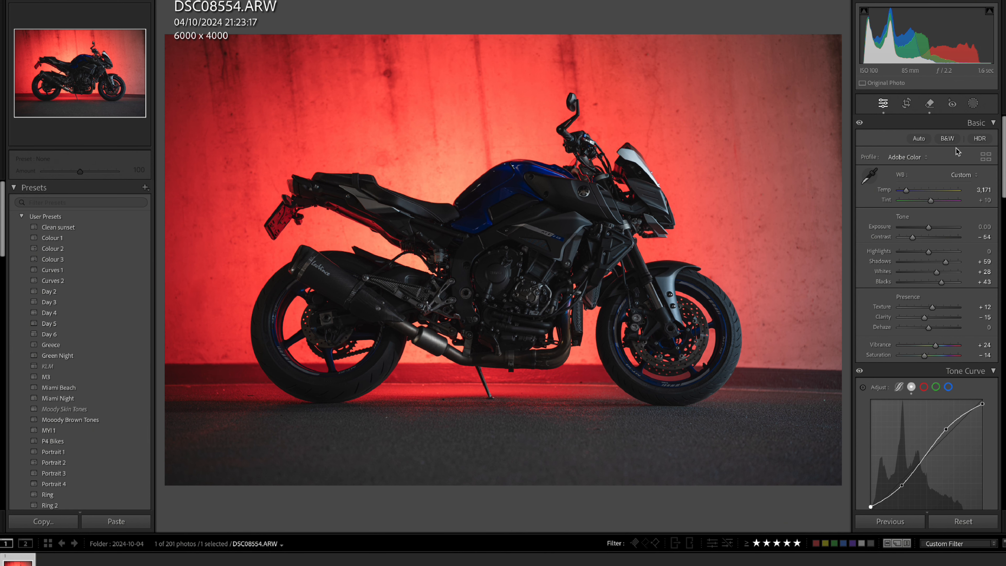
Create a Select Subject mask covering the motorcycle.
click(972, 104)
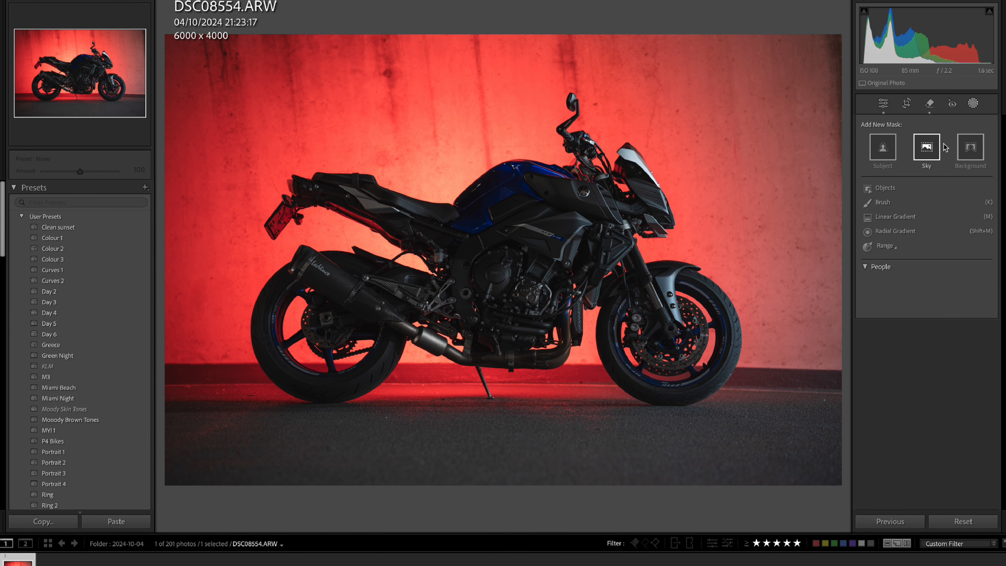
click(886, 147)
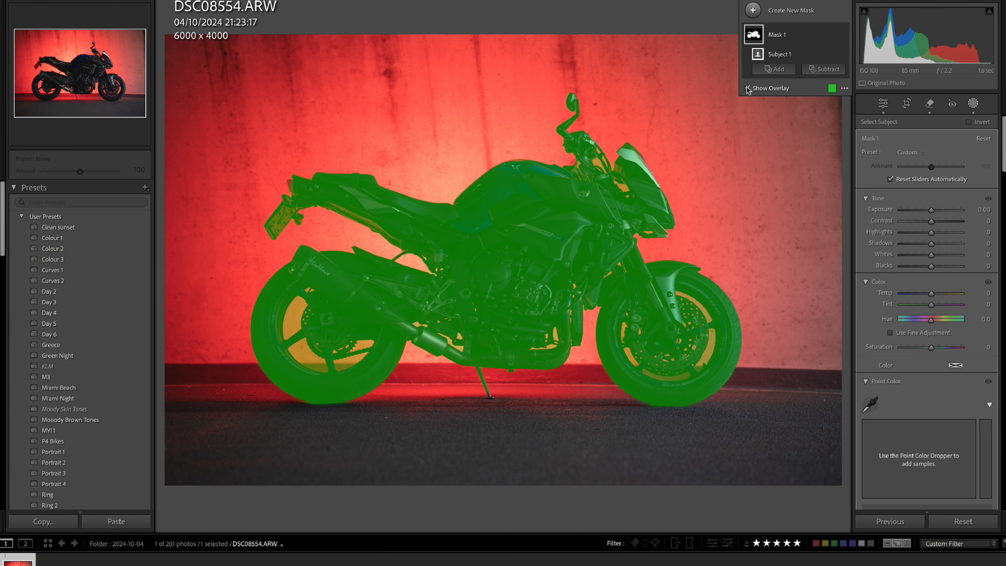
Subtract the backdrop showing through the front wheel's large openings from the mask, using an Auto Mask brush at sizes 6 and 9.
click(681, 337)
drag(697, 354, 599, 269)
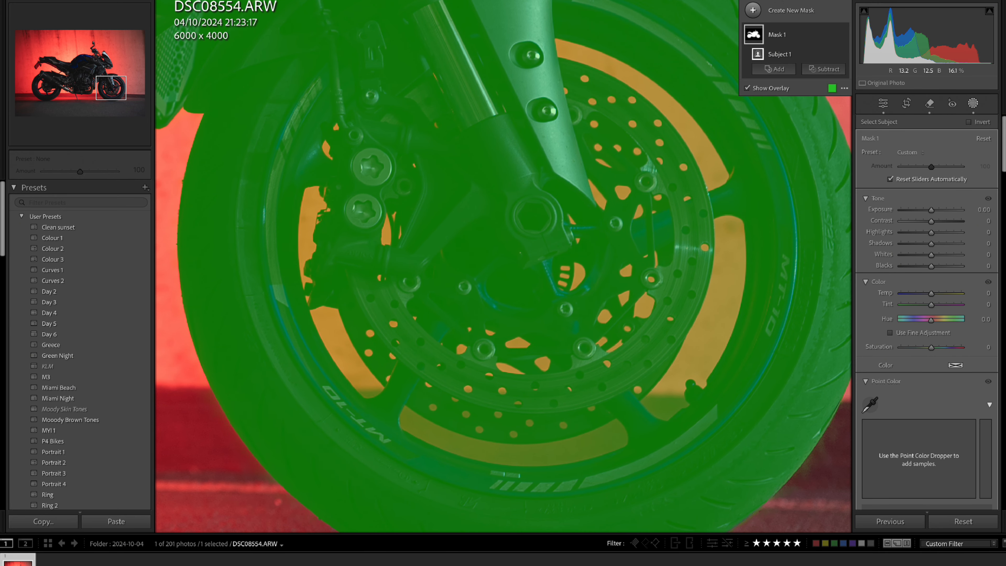
click(816, 70)
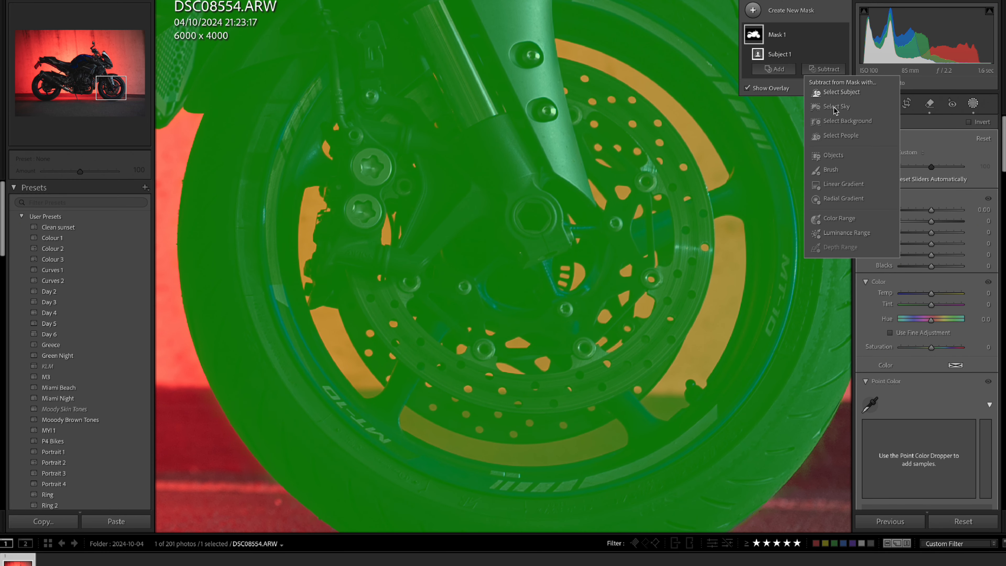
click(848, 174)
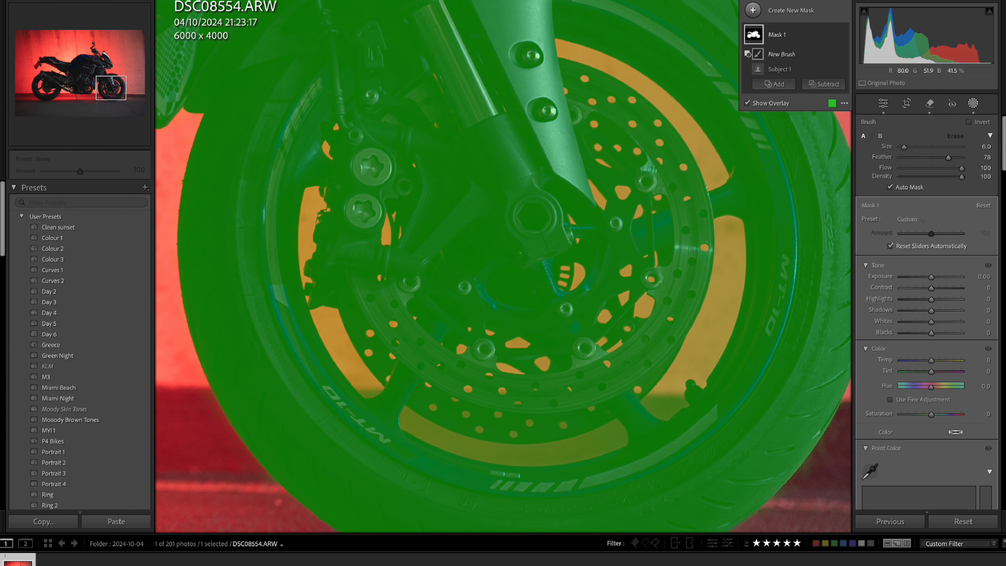
mouse_move(572, 48)
mouse_down()
mouse_move(597, 55)
mouse_move(557, 47)
mouse_move(628, 74)
mouse_move(619, 68)
mouse_move(704, 142)
mouse_move(688, 118)
mouse_move(722, 177)
mouse_move(692, 137)
mouse_up()
drag(707, 175, 716, 180)
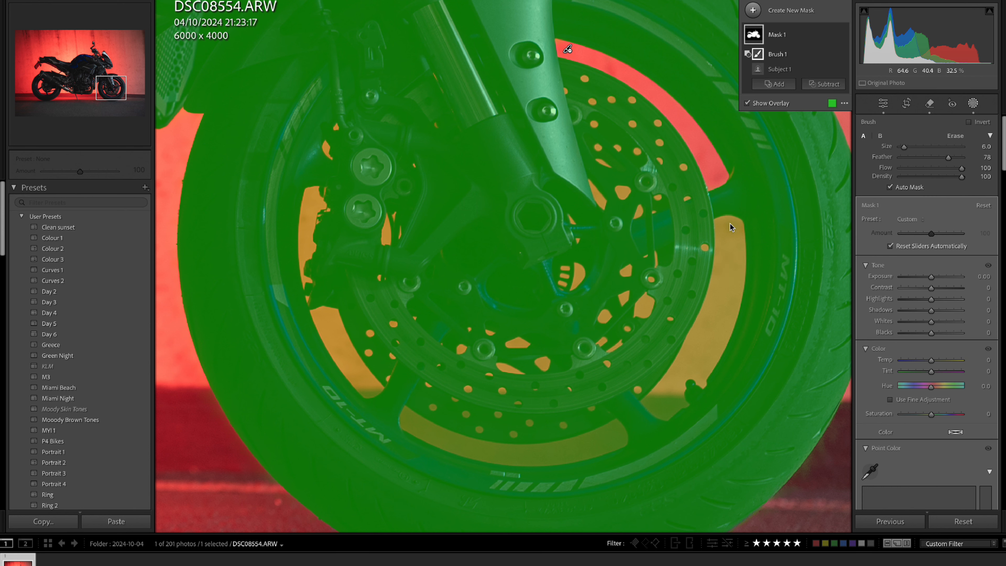
scroll(731, 231, up, 3)
mouse_move(731, 234)
mouse_down()
mouse_move(724, 317)
mouse_move(736, 276)
mouse_move(698, 367)
mouse_move(706, 320)
mouse_move(671, 387)
mouse_move(690, 386)
mouse_move(656, 407)
mouse_move(689, 392)
mouse_up()
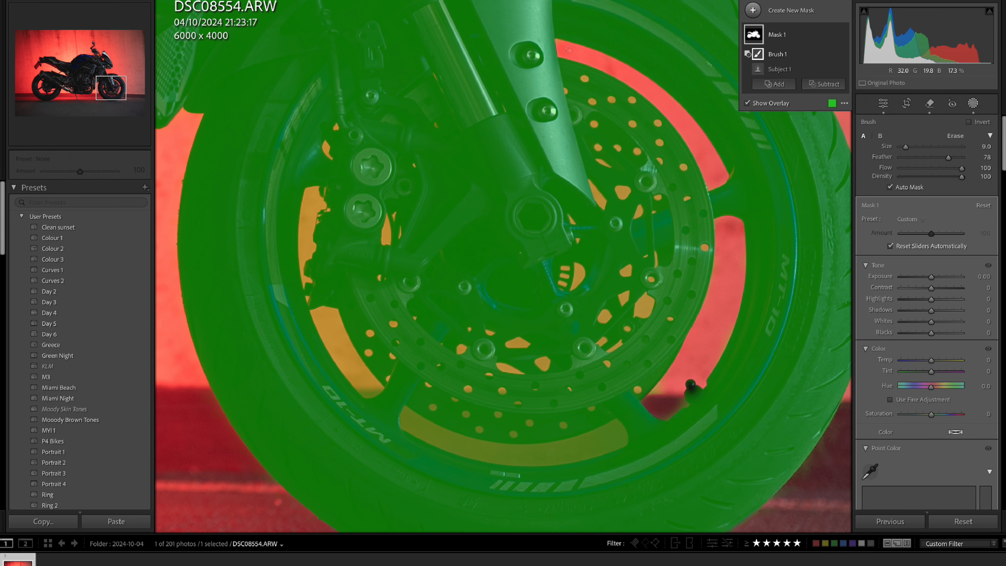
mouse_move(622, 432)
mouse_down()
mouse_move(485, 450)
mouse_move(411, 421)
mouse_move(443, 444)
mouse_move(612, 444)
mouse_up()
mouse_move(374, 380)
mouse_down()
mouse_move(323, 307)
mouse_move(337, 325)
mouse_up()
mouse_move(315, 186)
mouse_down()
mouse_move(306, 253)
mouse_move(314, 292)
mouse_up()
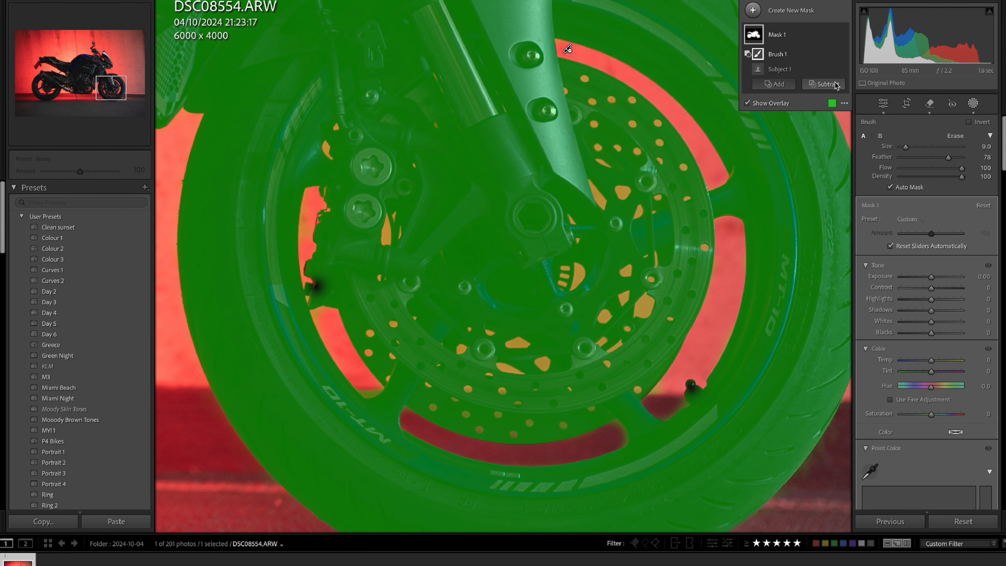
Subtract a Color Range from the motorcycle mask, sampled from the red backdrop showing through the front wheel.
click(823, 84)
click(860, 233)
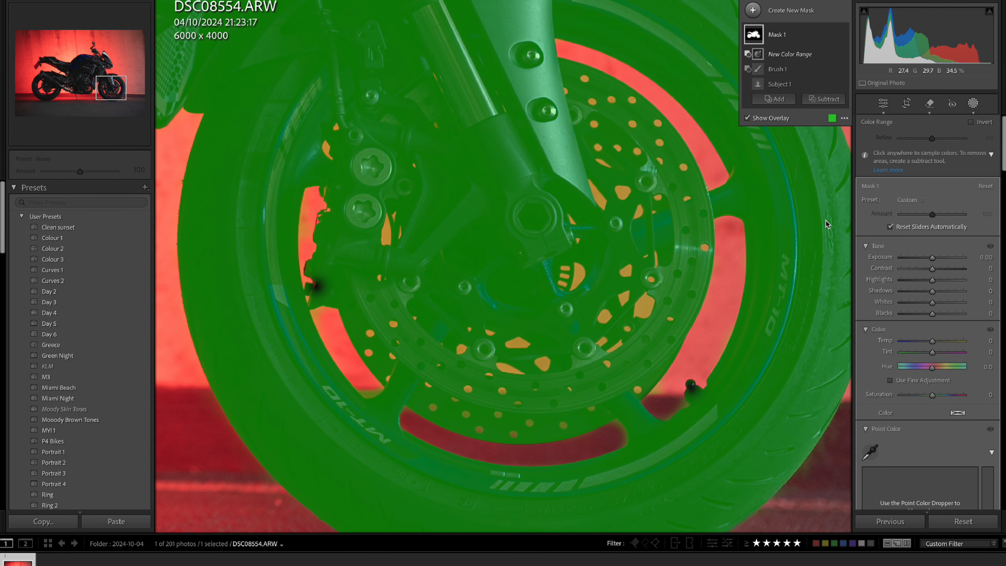
click(699, 133)
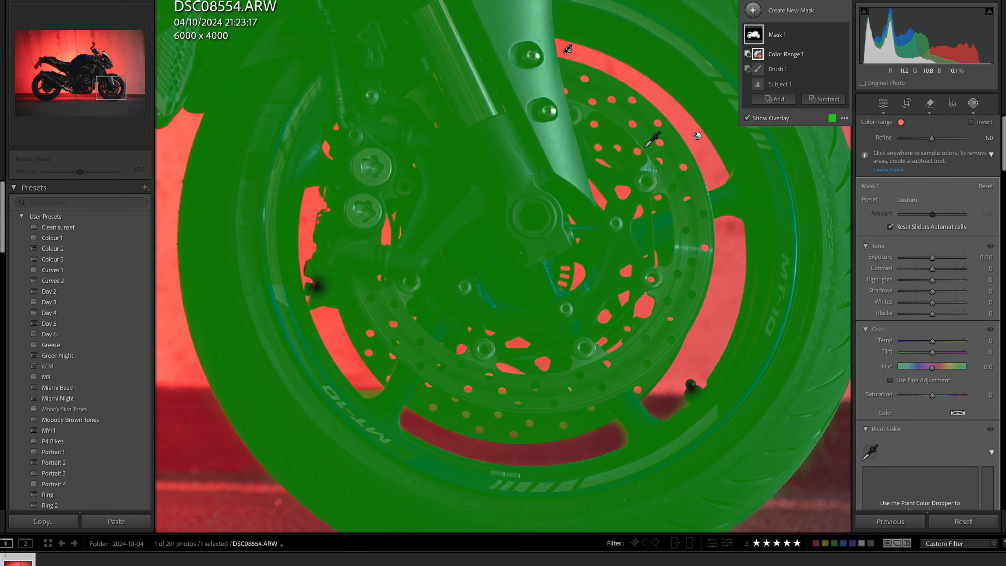
Resample the subtracted Color Range from the red backdrop inside the rear wheel and set Refine to 81.
key(z)
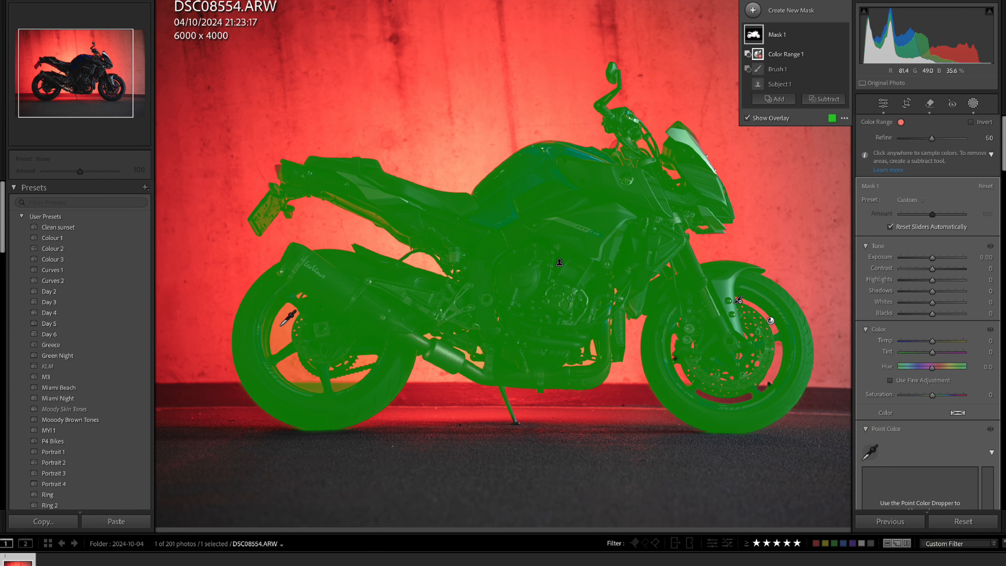
click(280, 325)
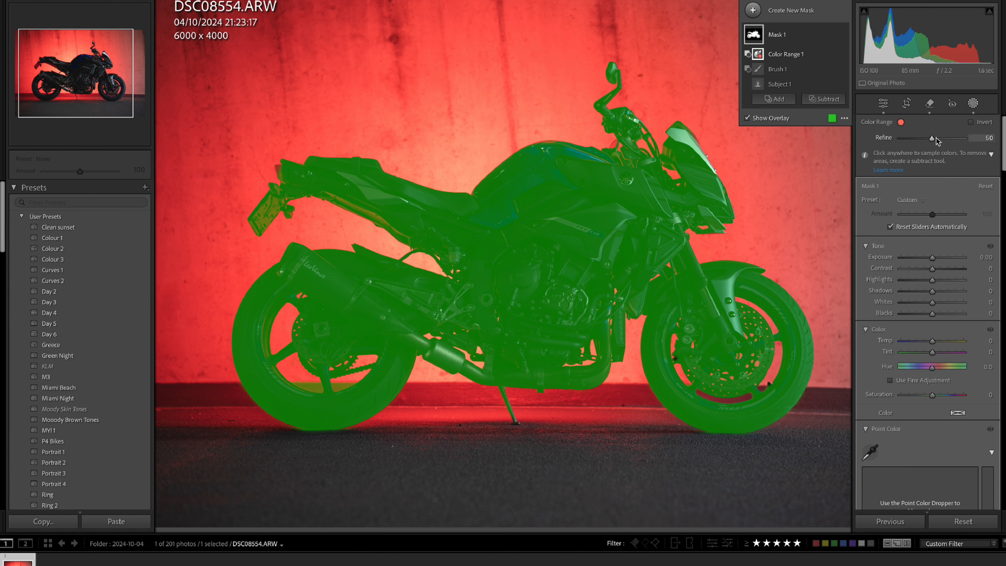
drag(932, 139, 952, 145)
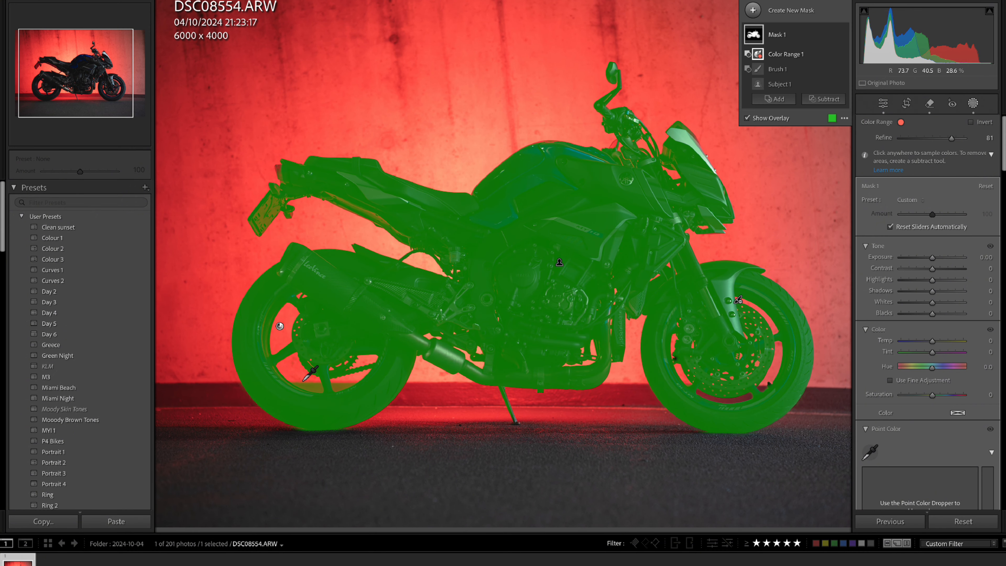
Subtract the leftover backdrop in the rear wheel's lower opening and around the exhaust from the motorcycle mask, using the Auto Mask brush at size 6.
click(778, 69)
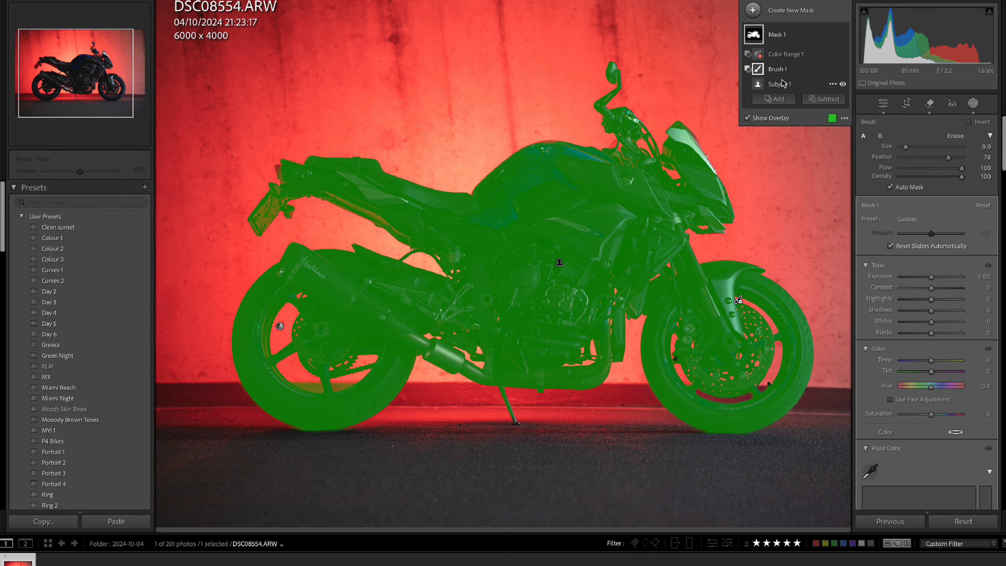
key(super+minus)
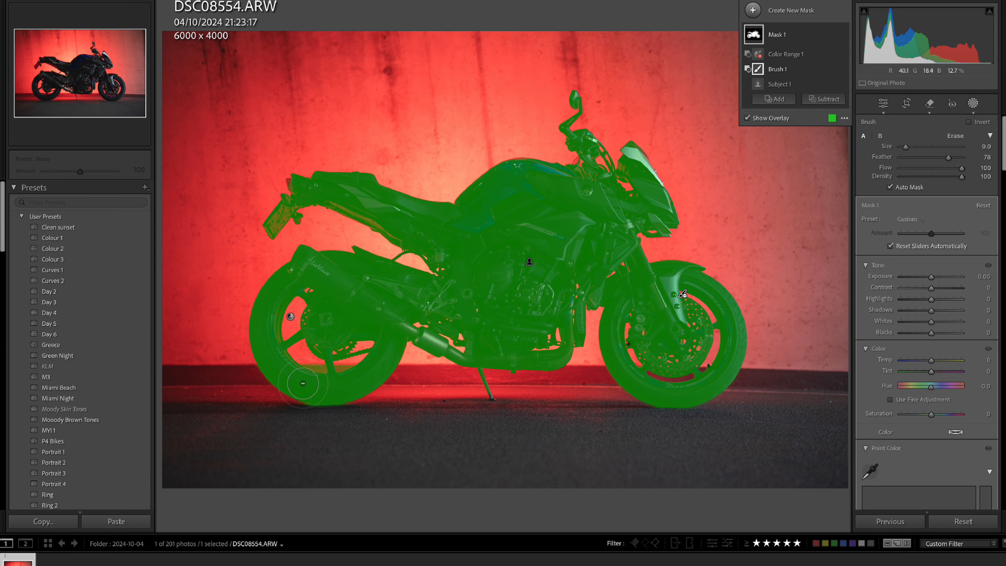
click(311, 371)
scroll(560, 361, down, 5)
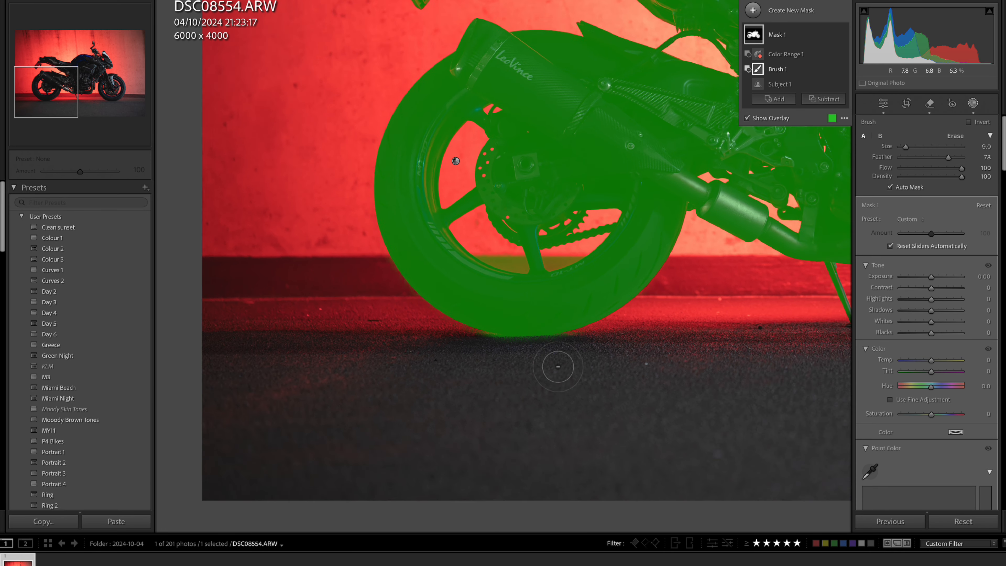
scroll(515, 259, down, 3)
mouse_move(515, 260)
mouse_down()
mouse_move(471, 246)
mouse_move(523, 264)
mouse_up()
mouse_move(596, 254)
mouse_down()
mouse_move(551, 262)
mouse_move(582, 254)
mouse_up()
drag(693, 201, 392, 259)
drag(655, 206, 809, 366)
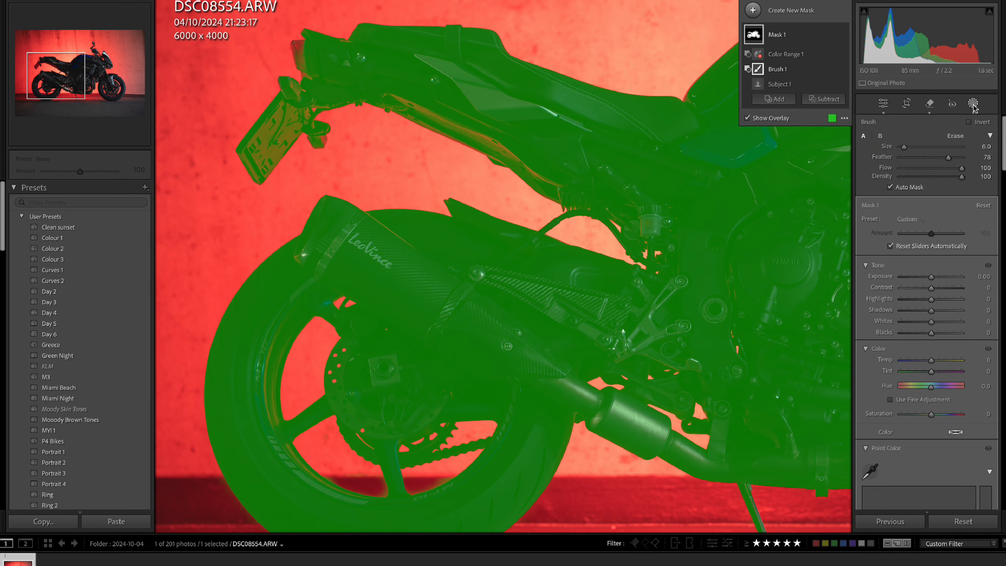
click(682, 216)
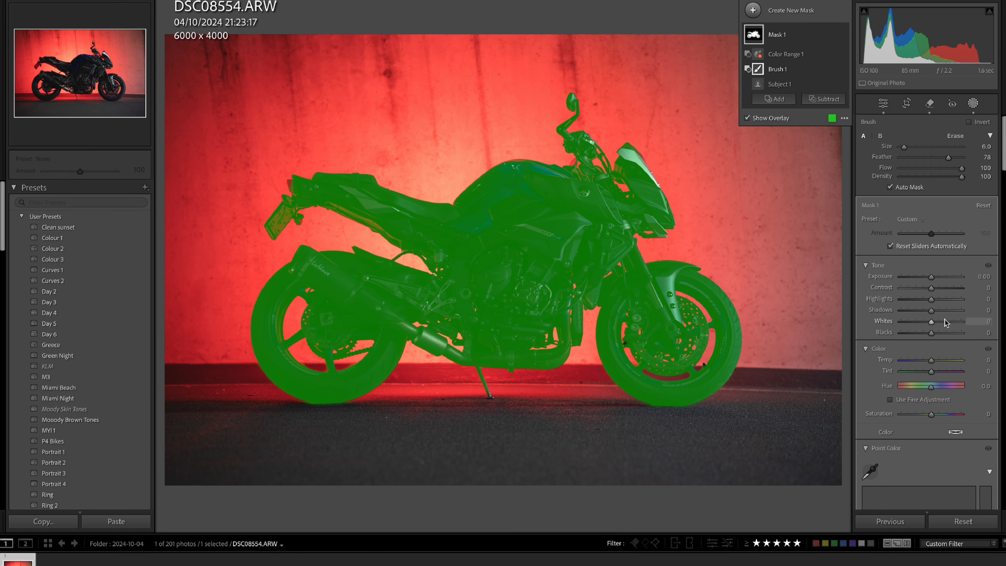
Shape the motorcycle mask's curve with points at about 117/150 and 64/70, and lower the white endpoint's output to 249.
scroll(946, 329, down, 10)
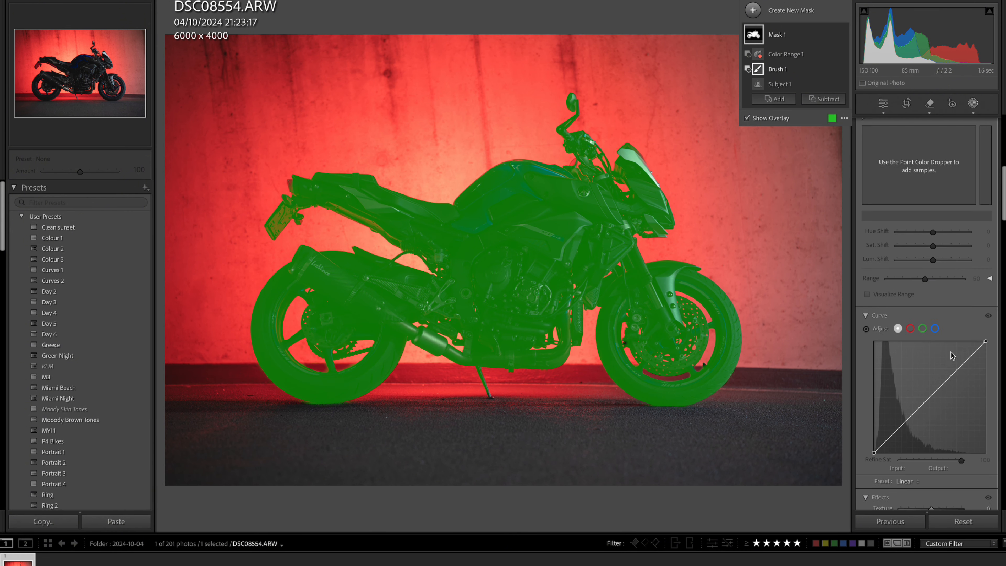
scroll(952, 355, down, 2)
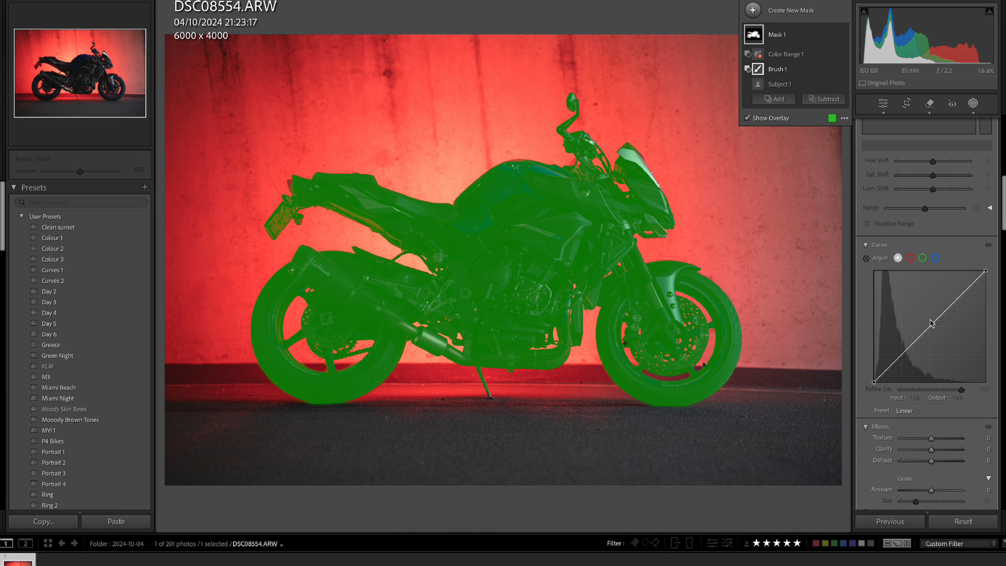
drag(931, 323, 925, 317)
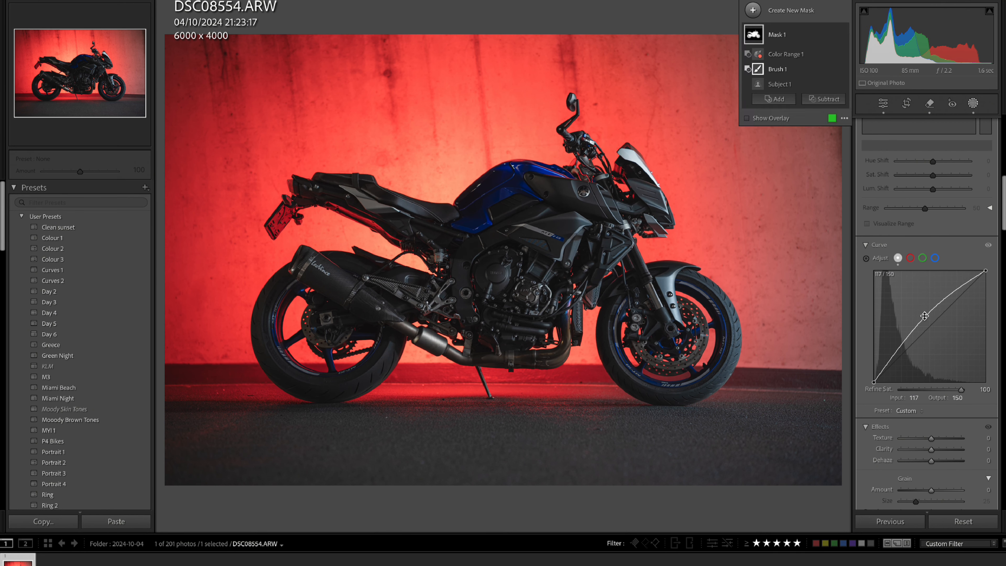
drag(899, 349, 902, 354)
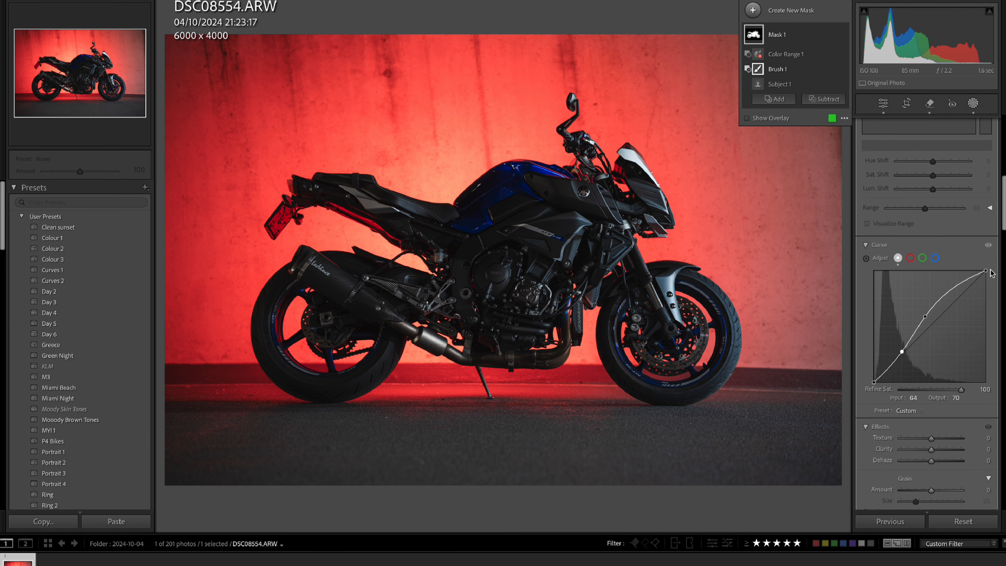
drag(985, 270, 989, 275)
Compare the motorcycle with and without the mask's curve adjustment.
click(987, 246)
click(987, 246)
click(988, 246)
click(987, 246)
click(987, 246)
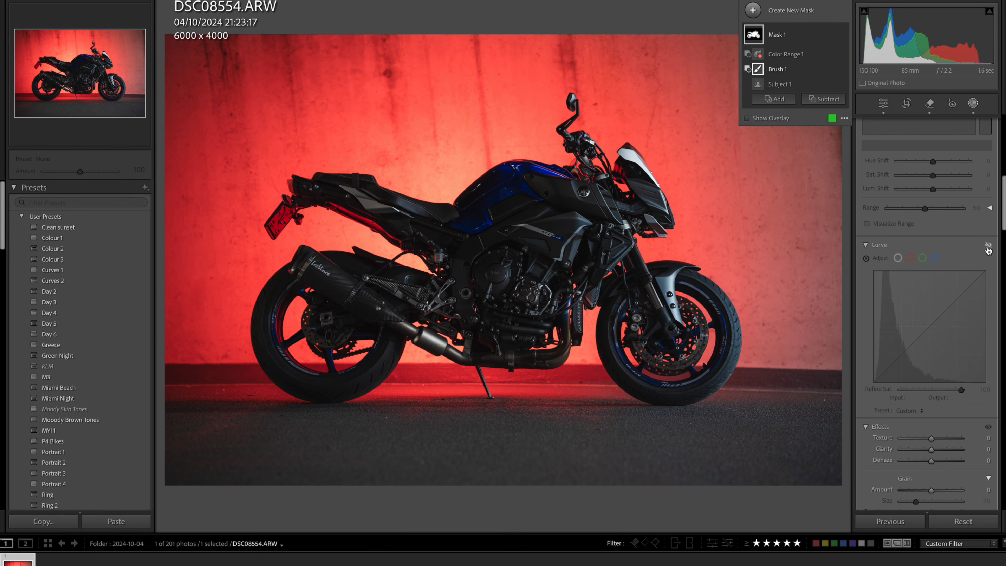
click(987, 245)
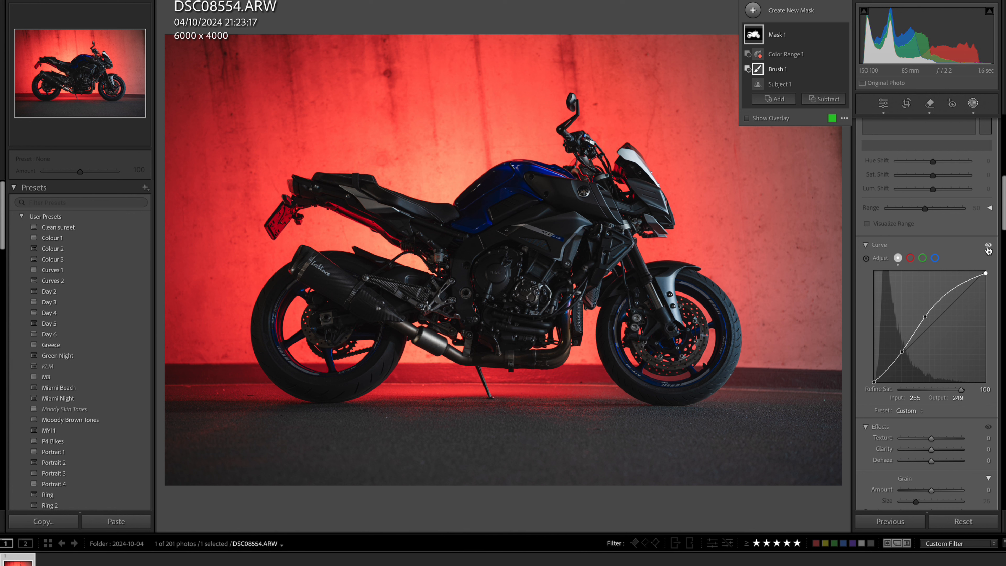
click(987, 245)
click(987, 246)
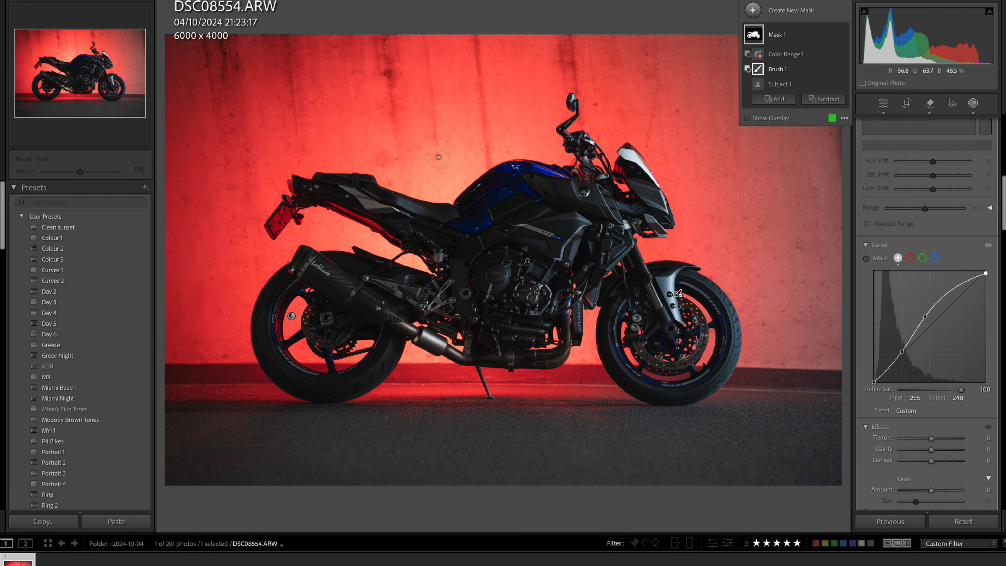
Create a linear gradient mask fading inward from the photo's right edge, with its midline beside the front wheel.
click(757, 14)
click(820, 129)
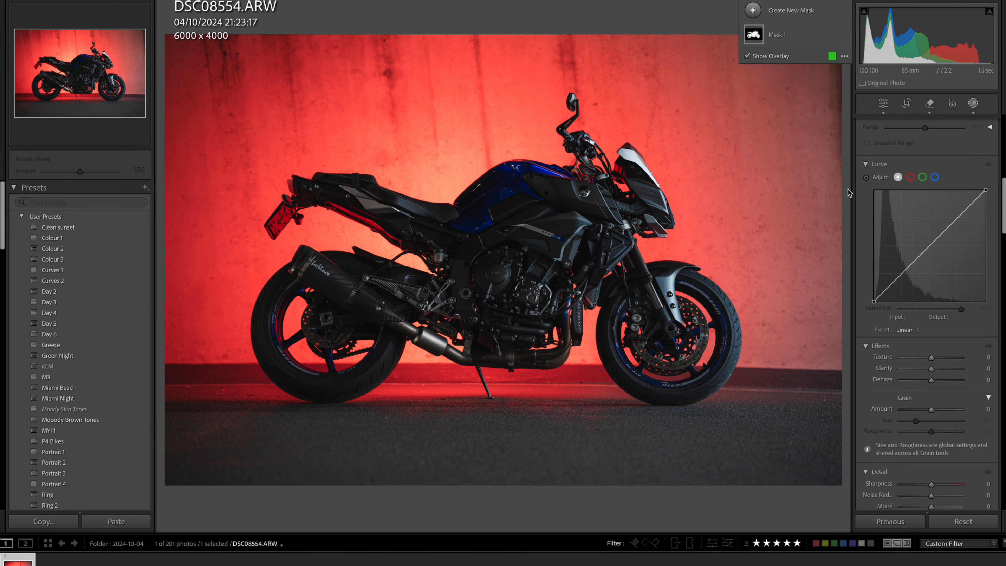
drag(849, 235, 598, 238)
drag(713, 233, 761, 226)
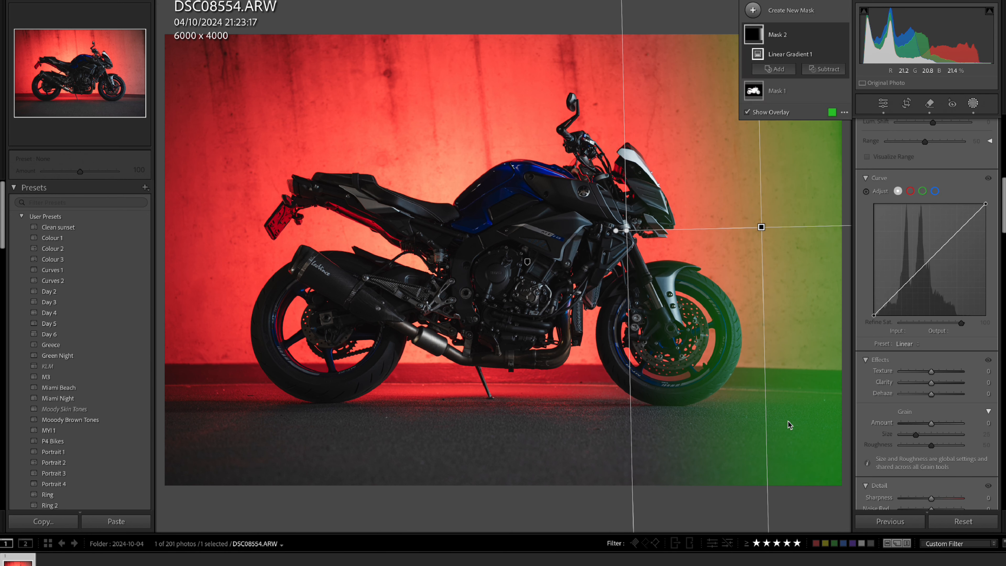
Subtract a linear gradient from the right-edge mask so that the ground below the wall is excluded.
click(821, 71)
click(847, 185)
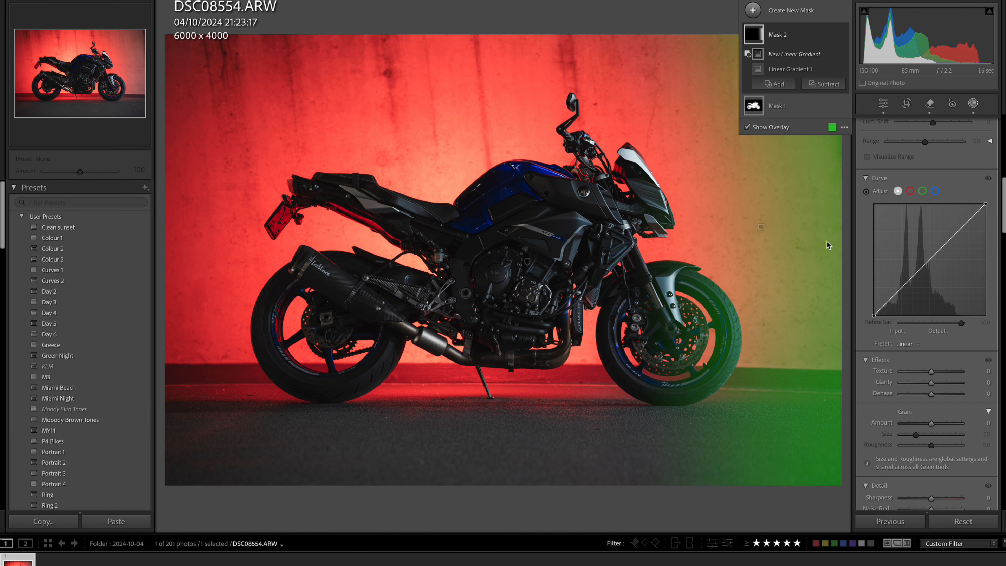
drag(784, 410, 785, 350)
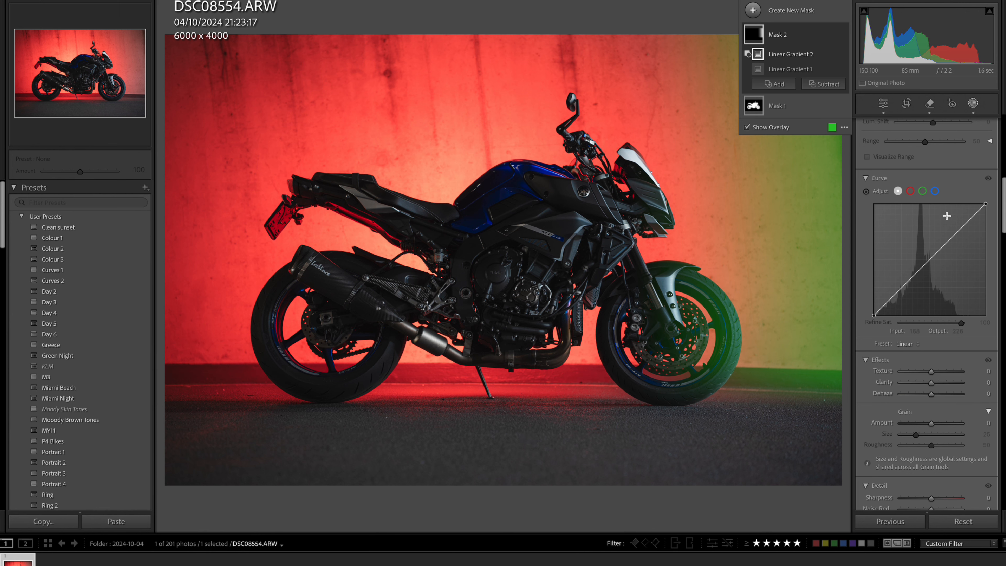
Set the right-edge gradient mask's Exposure to -0.37 and Saturation to 100.
scroll(932, 196, up, 10)
drag(931, 209, 930, 213)
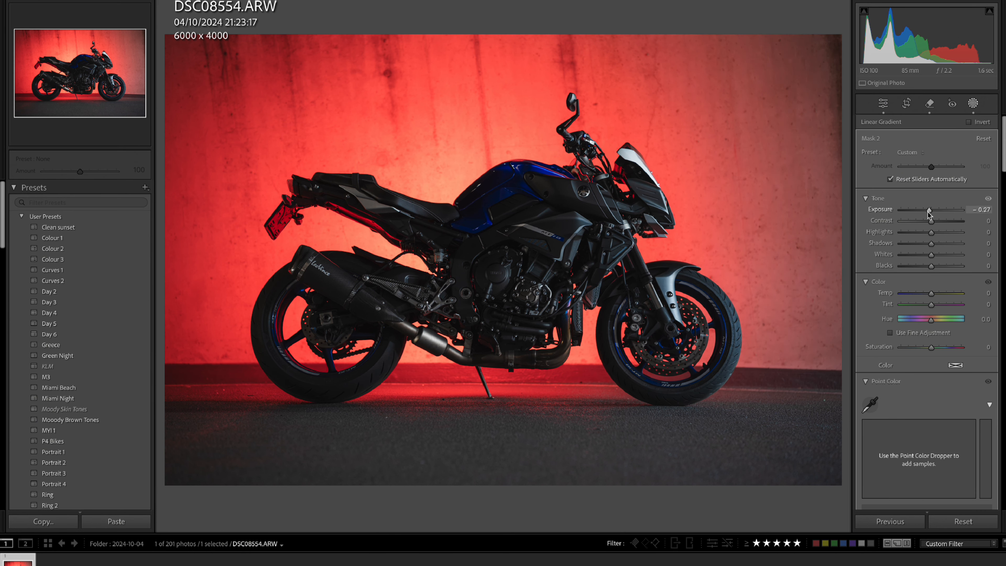
drag(927, 214, 928, 214)
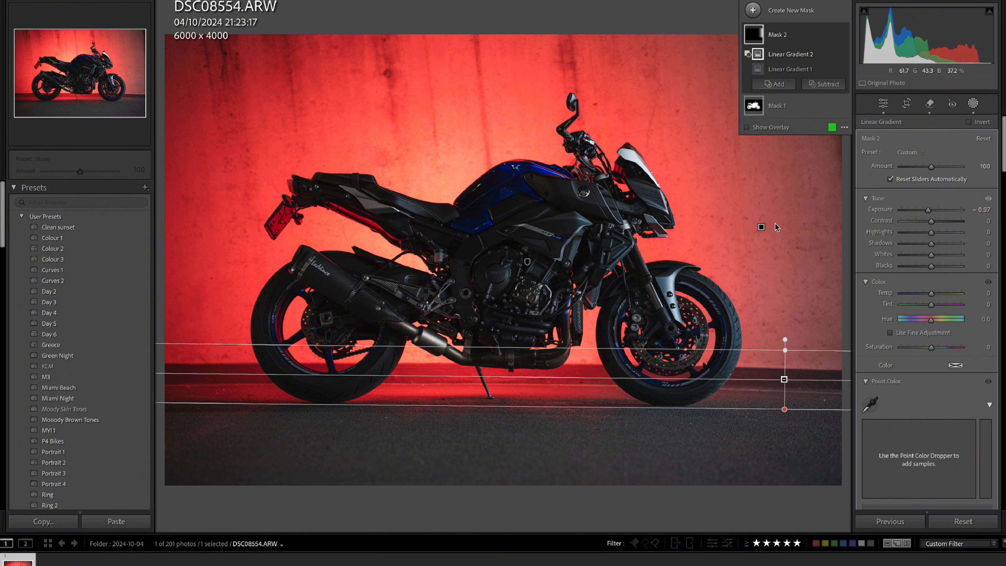
drag(931, 347, 969, 354)
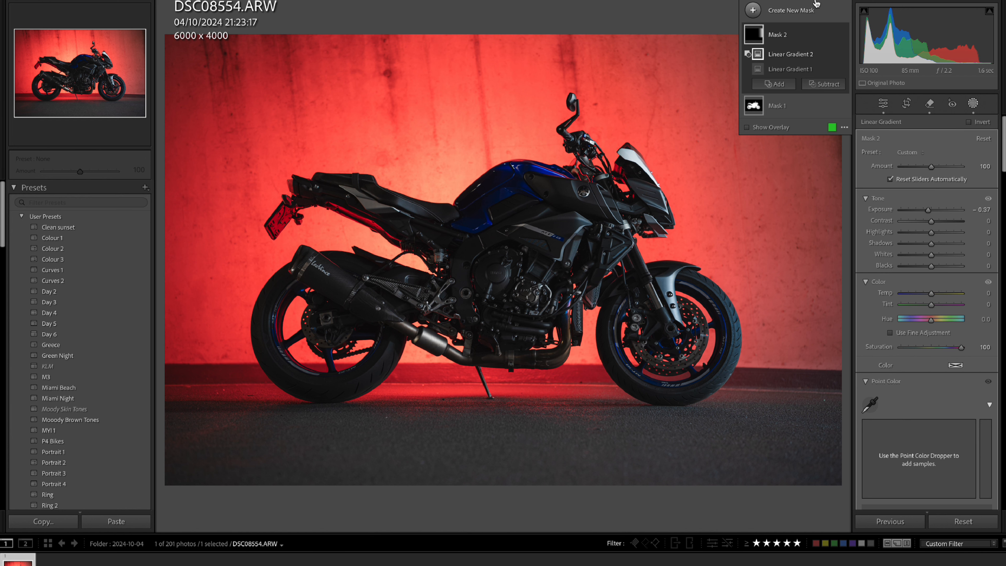
click(973, 104)
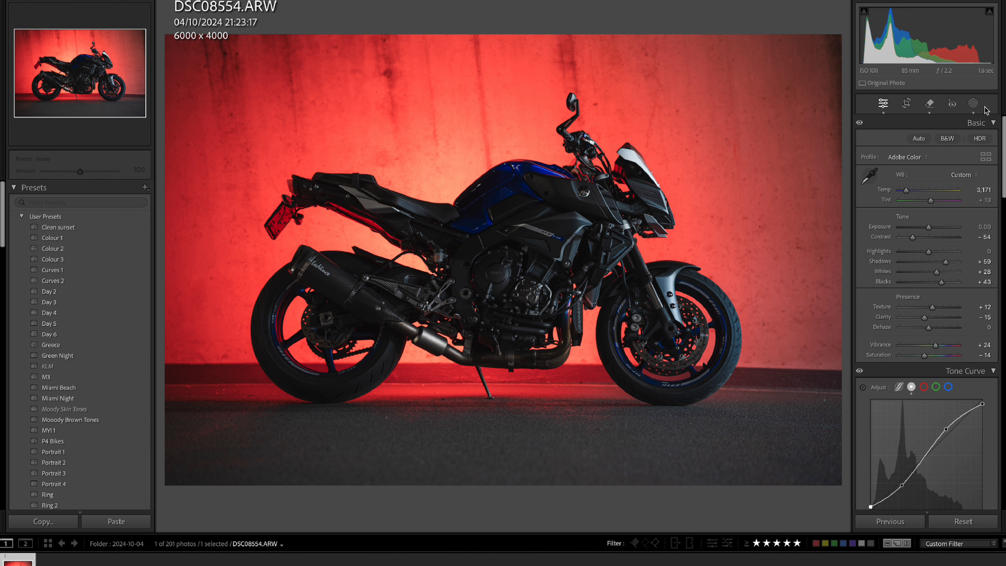
Create a large radial gradient mask centred on the motorcycle with Feather 100, and subtract the subject from it.
click(973, 105)
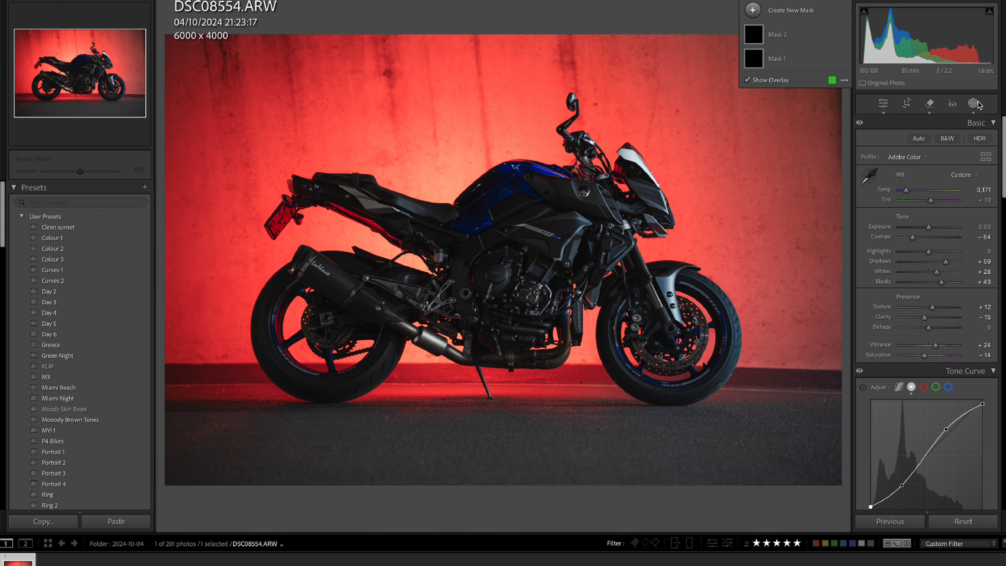
click(784, 14)
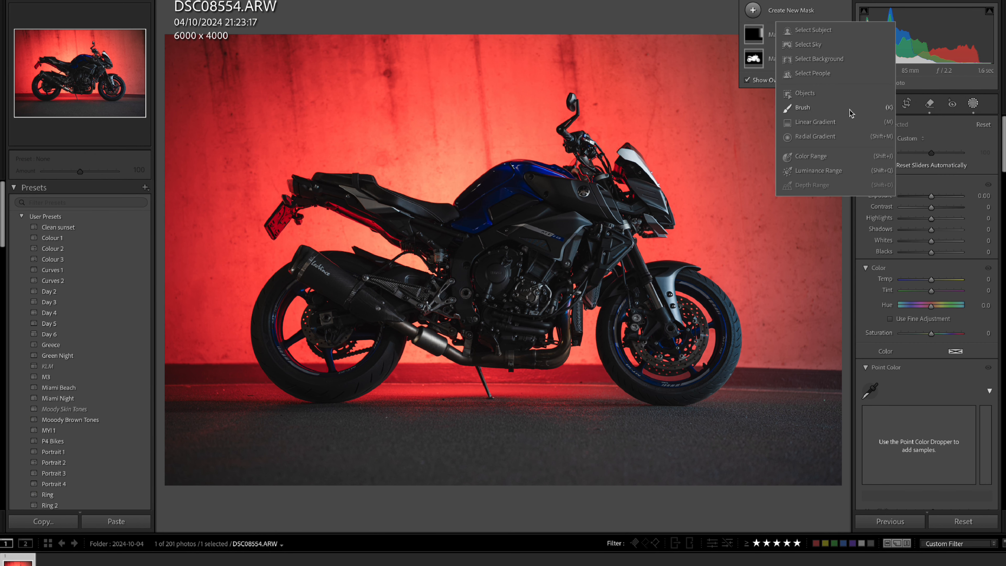
click(820, 137)
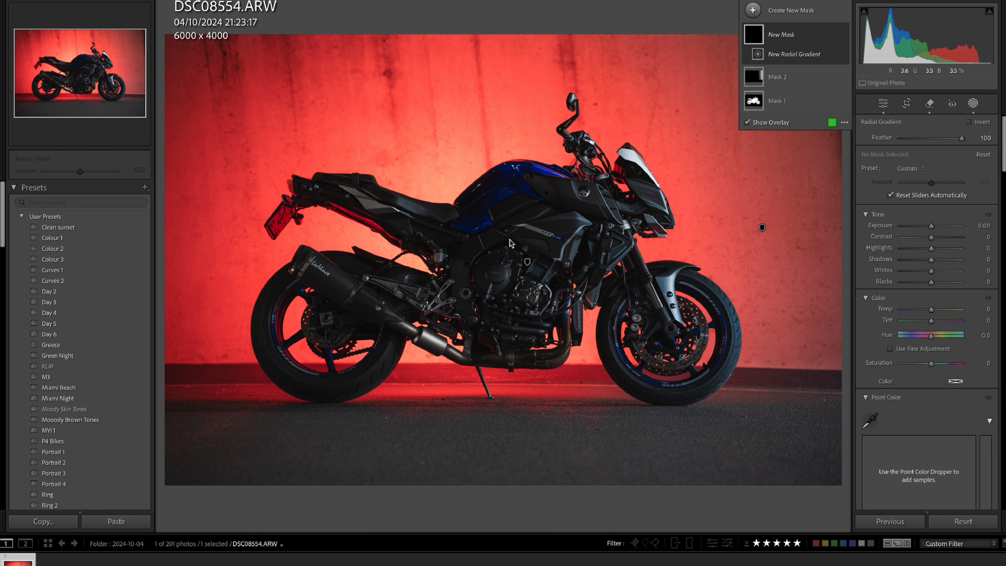
drag(507, 241, 824, 476)
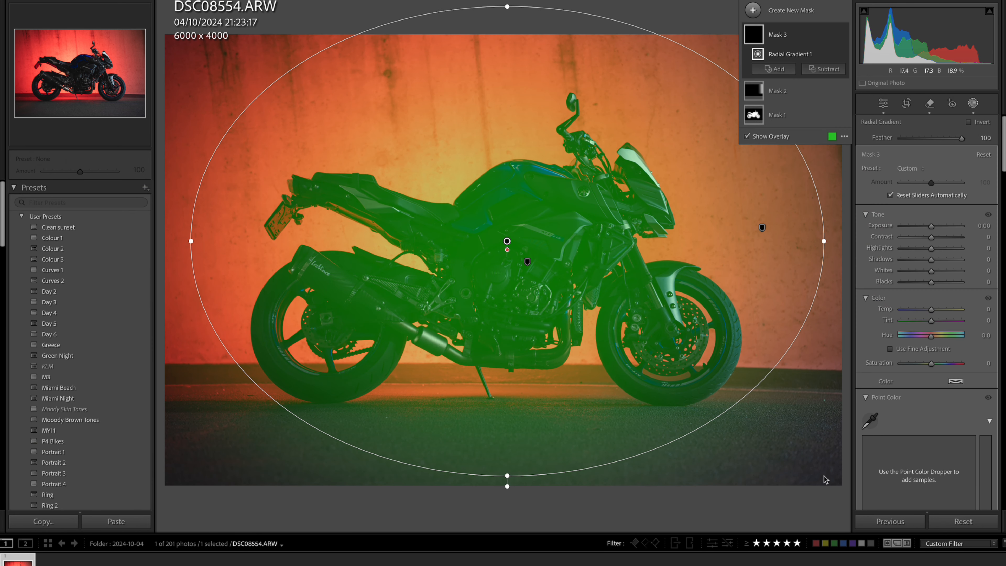
click(822, 69)
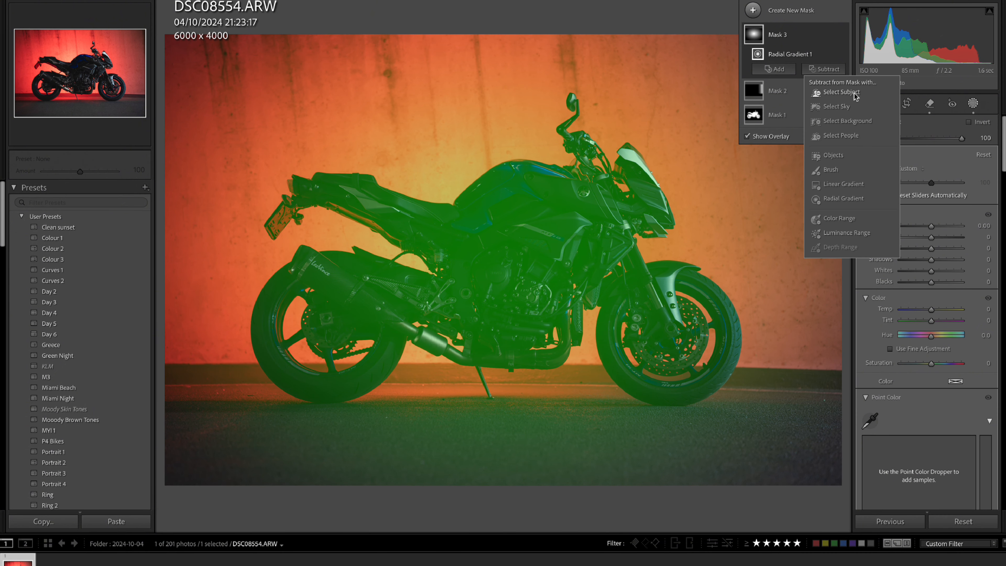
click(841, 92)
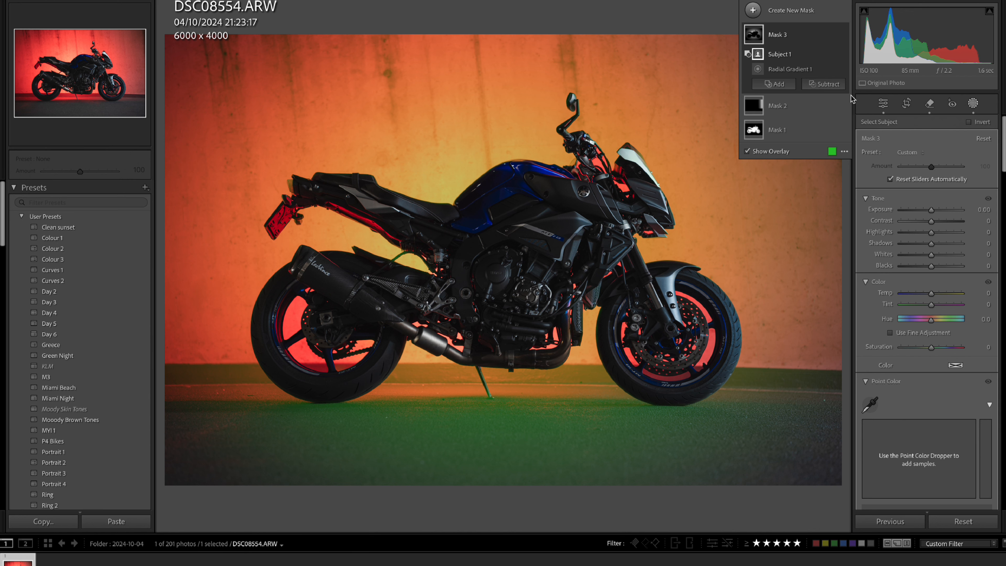
Set the radial mask's Exposure to 0.26 and Saturation to 24.
drag(931, 210, 933, 212)
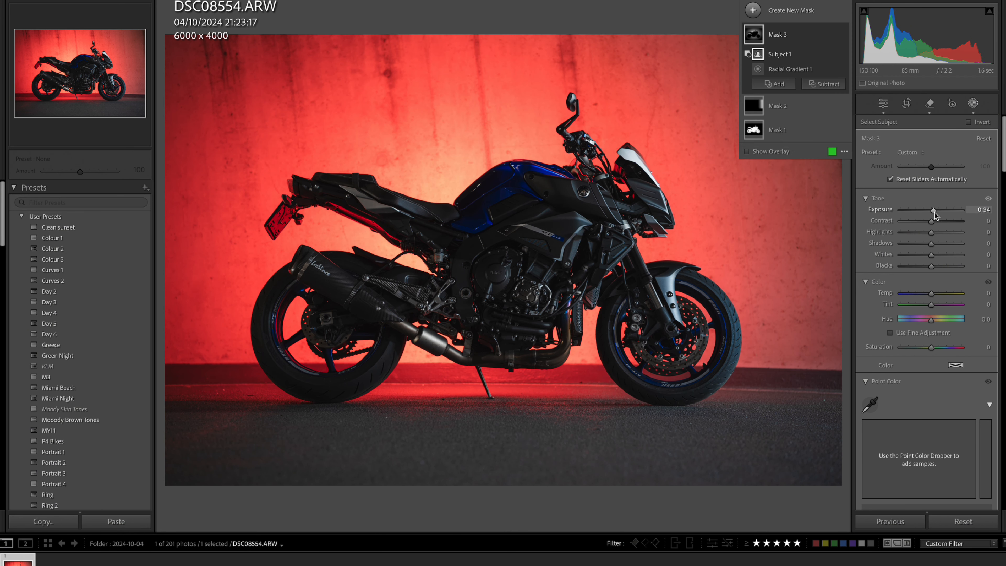
drag(930, 349, 937, 352)
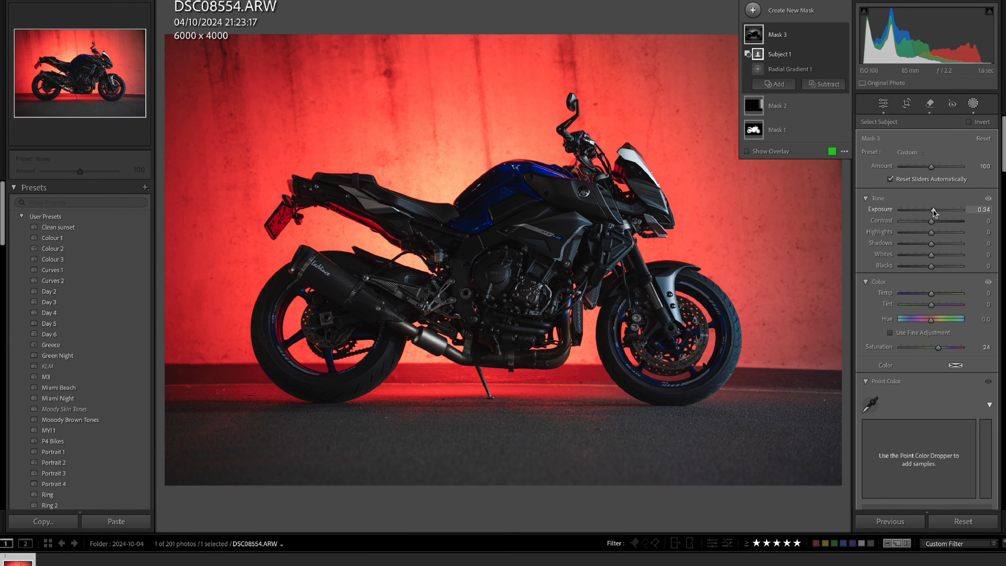
drag(933, 212, 932, 213)
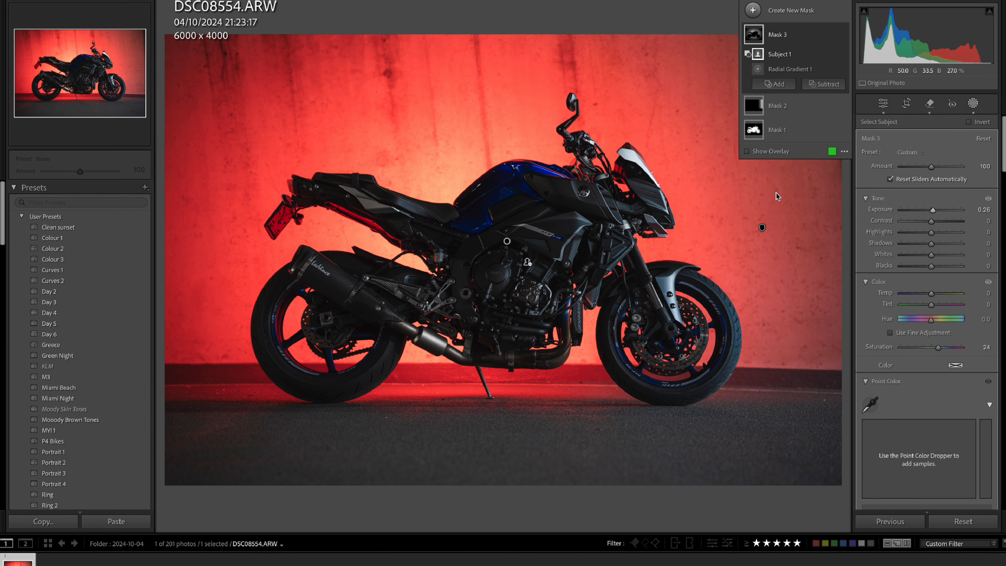
Add a linear gradient mask rising over the ground to the wall's base, set its Exposure to -2.80 and shift it slightly upward.
click(792, 11)
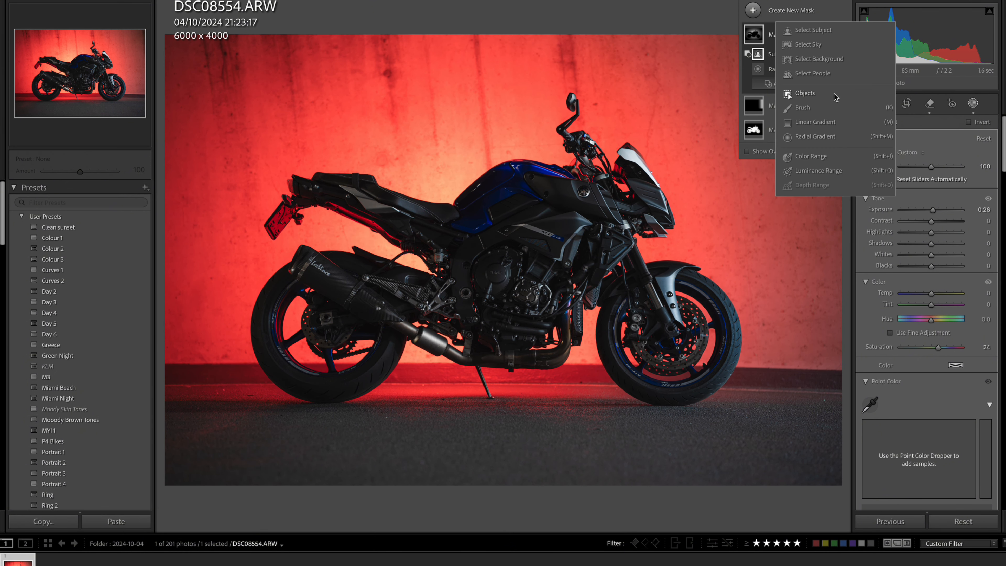
click(828, 124)
drag(559, 515, 559, 379)
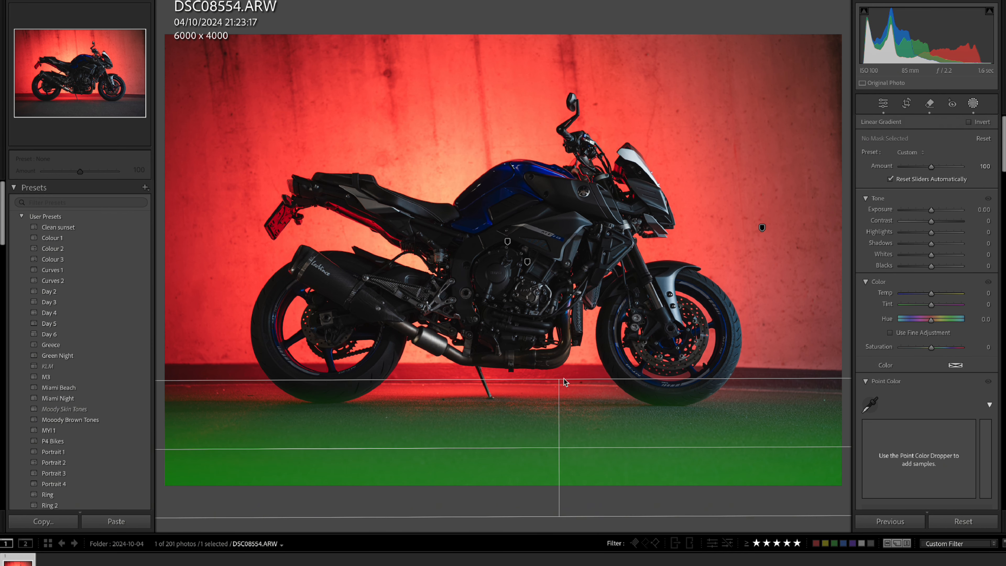
drag(931, 210, 912, 223)
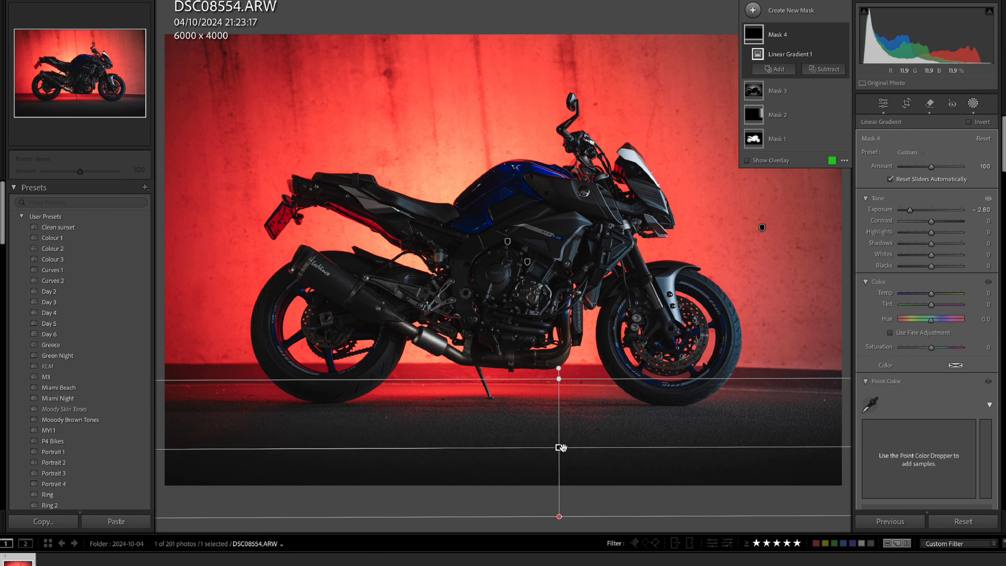
drag(562, 447, 554, 440)
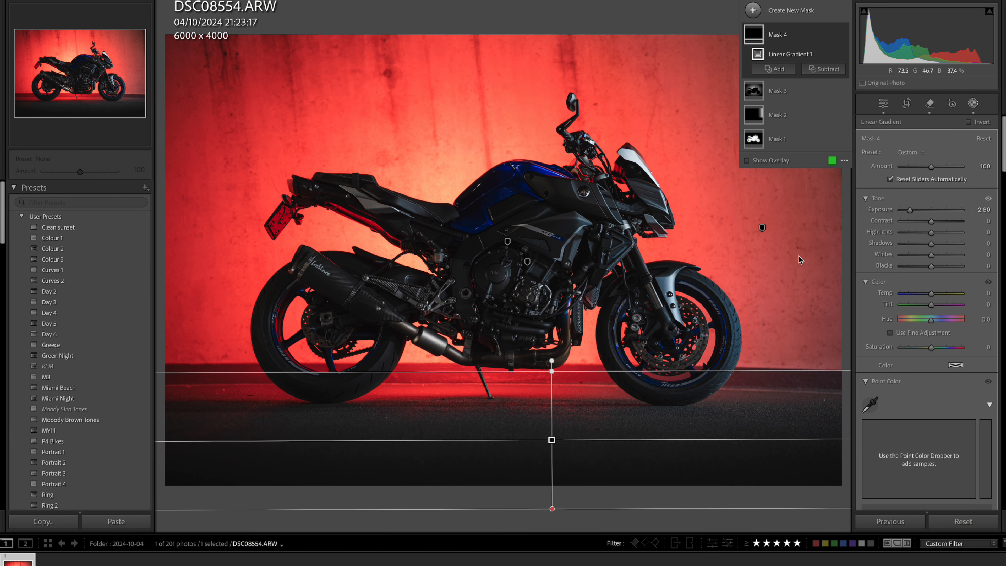
click(974, 105)
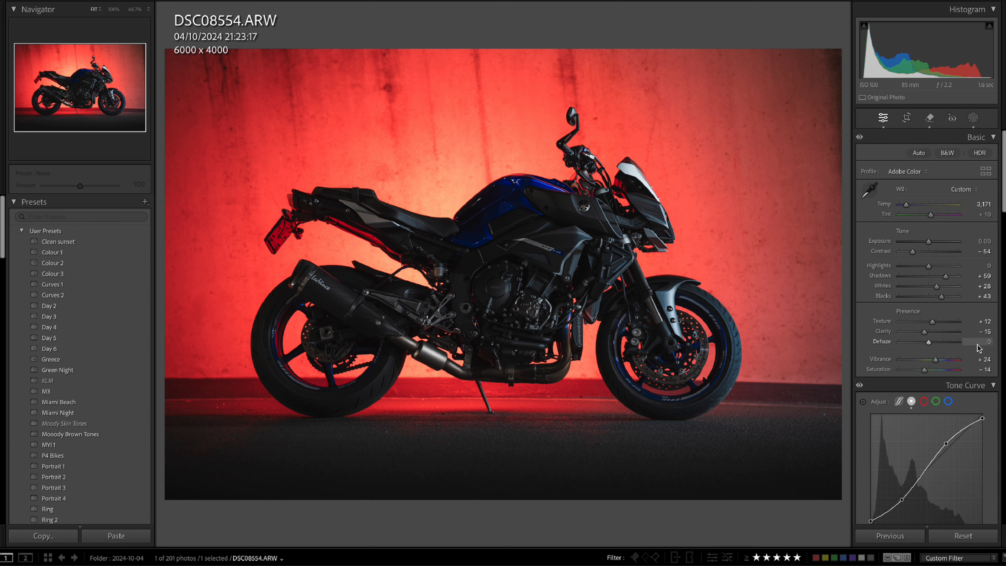
Duplicate the right-edge linear gradient mask, Mask 2.
click(973, 119)
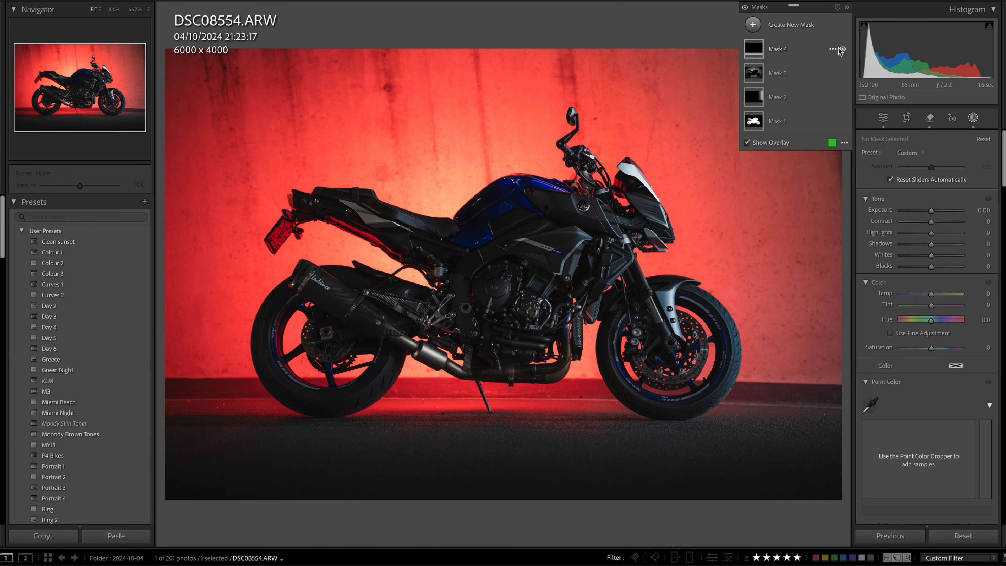
click(767, 98)
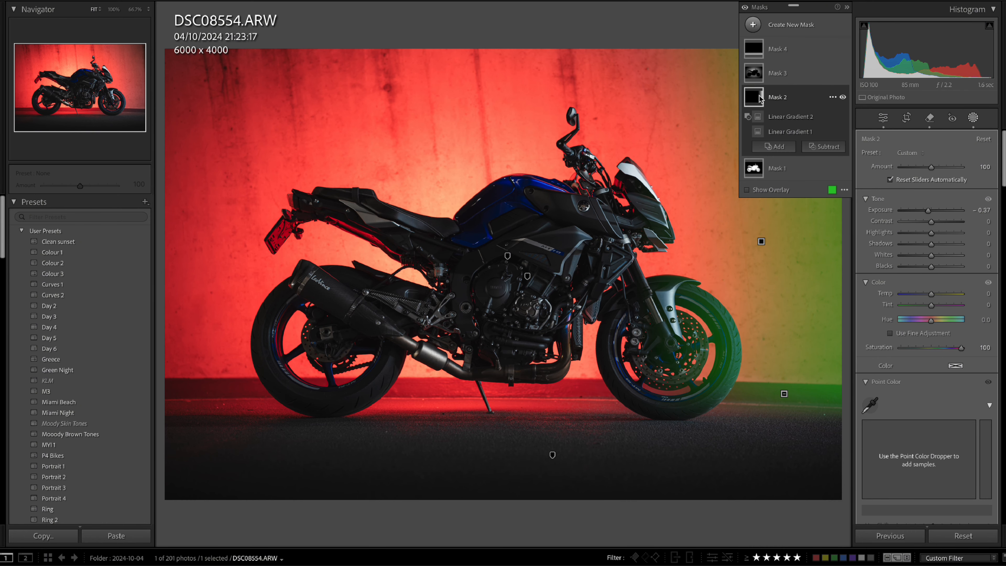
right_click(777, 97)
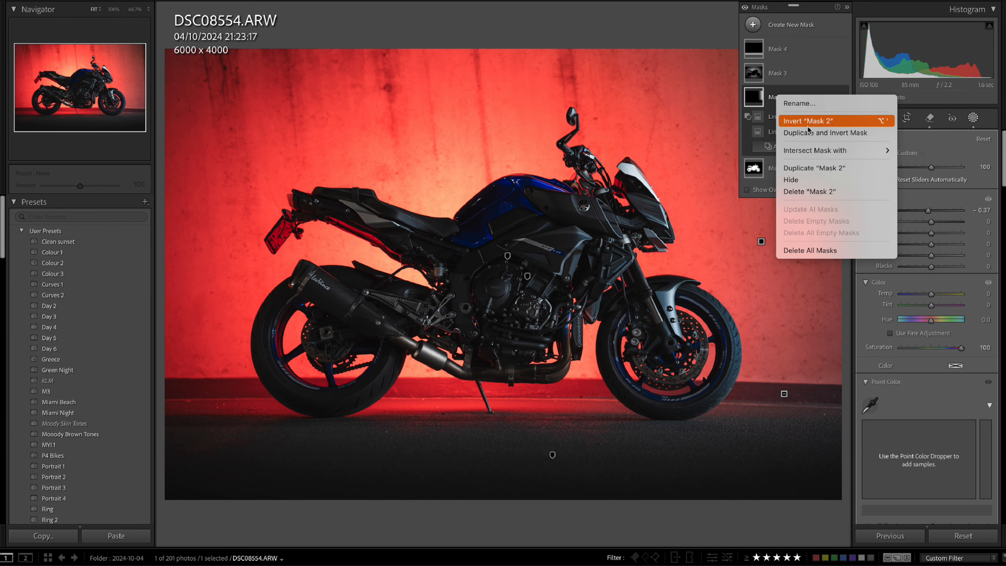
click(810, 168)
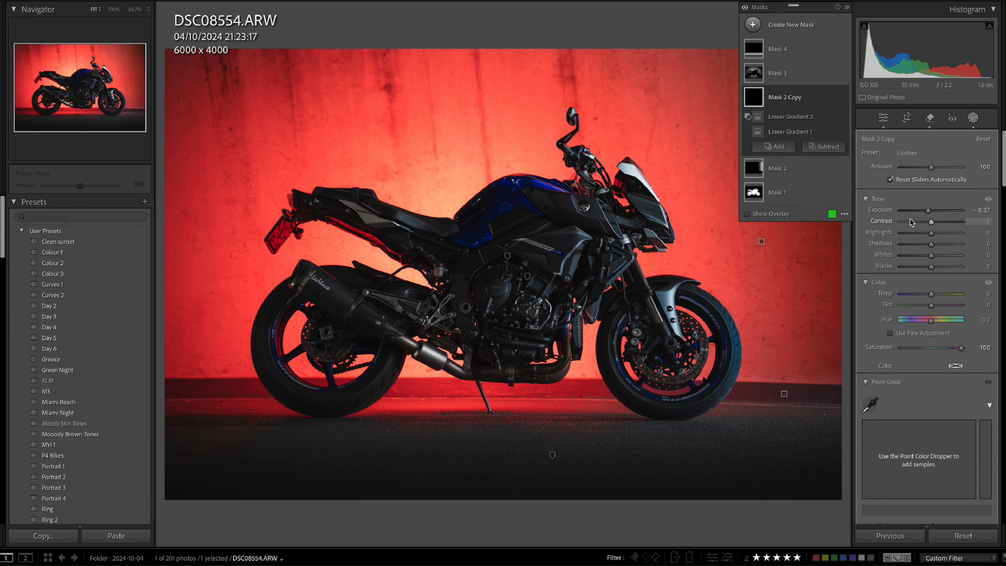
click(972, 117)
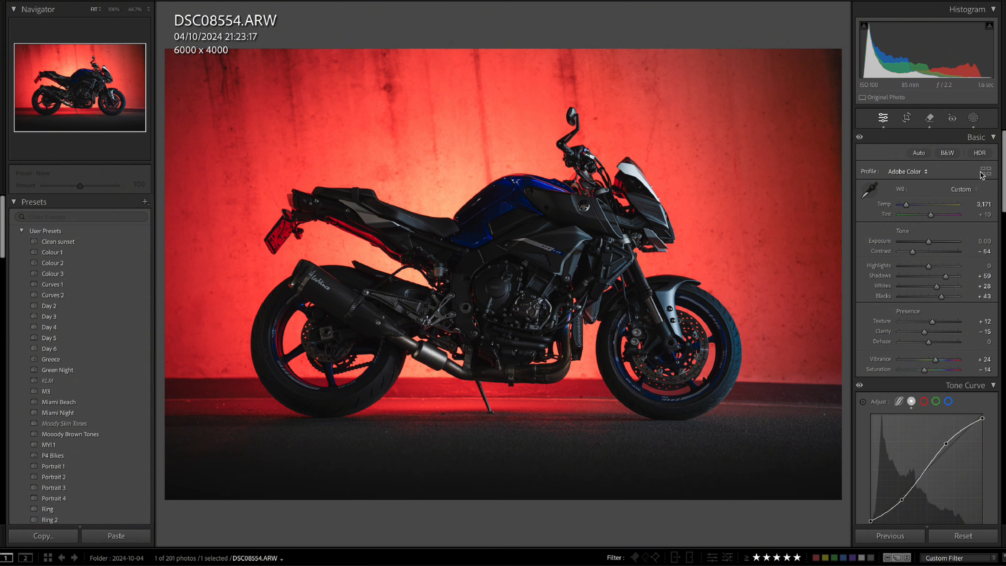
Set the duplicated right-edge gradient mask's Exposure to -0.28 and Saturation to 62.
click(973, 117)
click(782, 97)
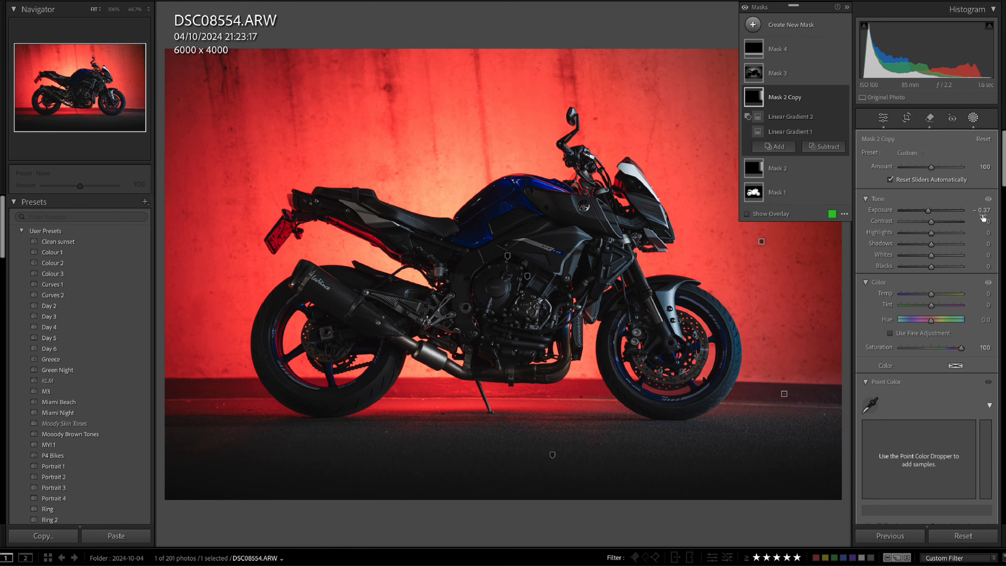
drag(928, 213, 929, 213)
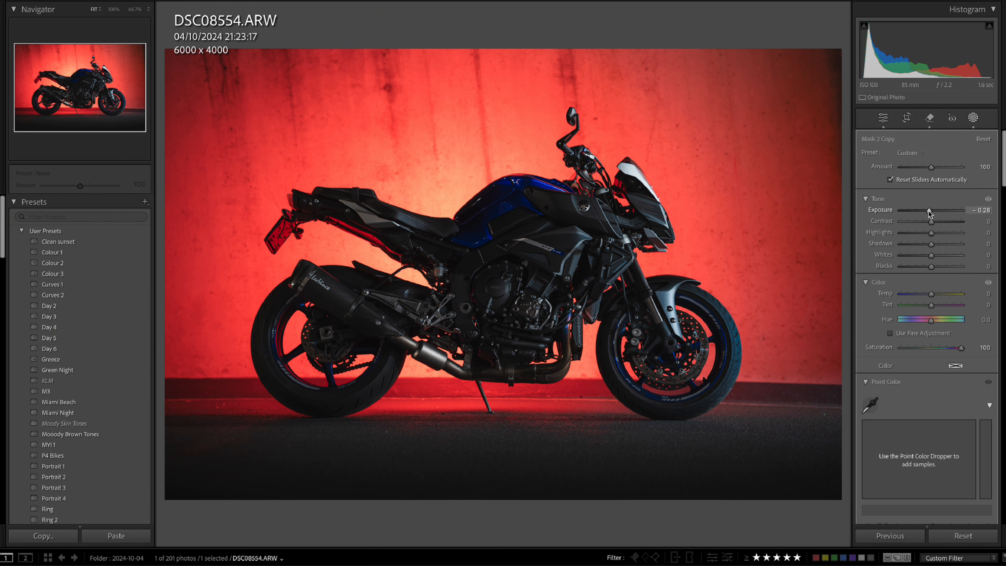
drag(961, 348, 953, 350)
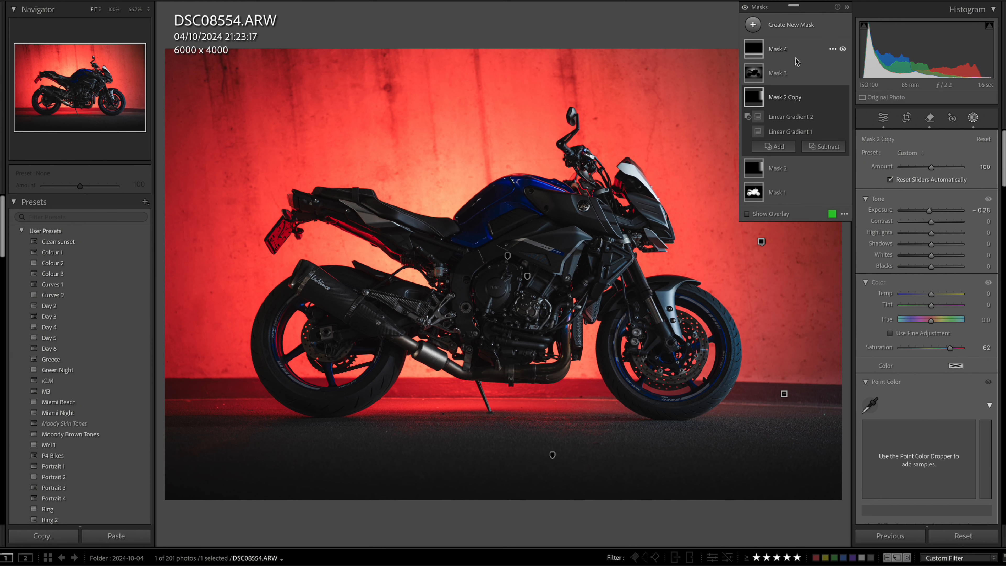
Add a brush mask with Saturation -46 and paint it down the exhaust header pipe beneath the engine with Auto Mask on.
click(788, 24)
click(823, 125)
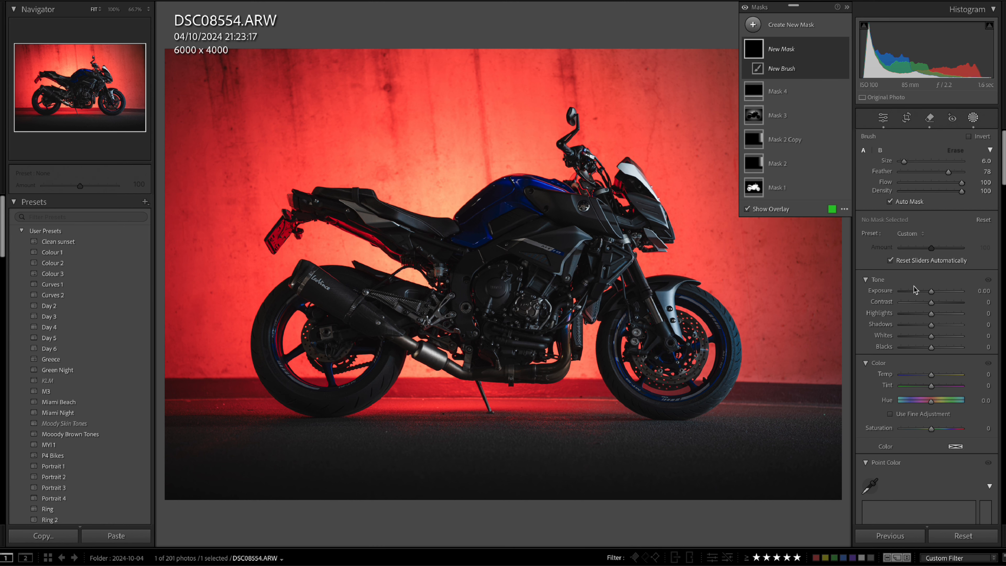
click(917, 429)
click(554, 359)
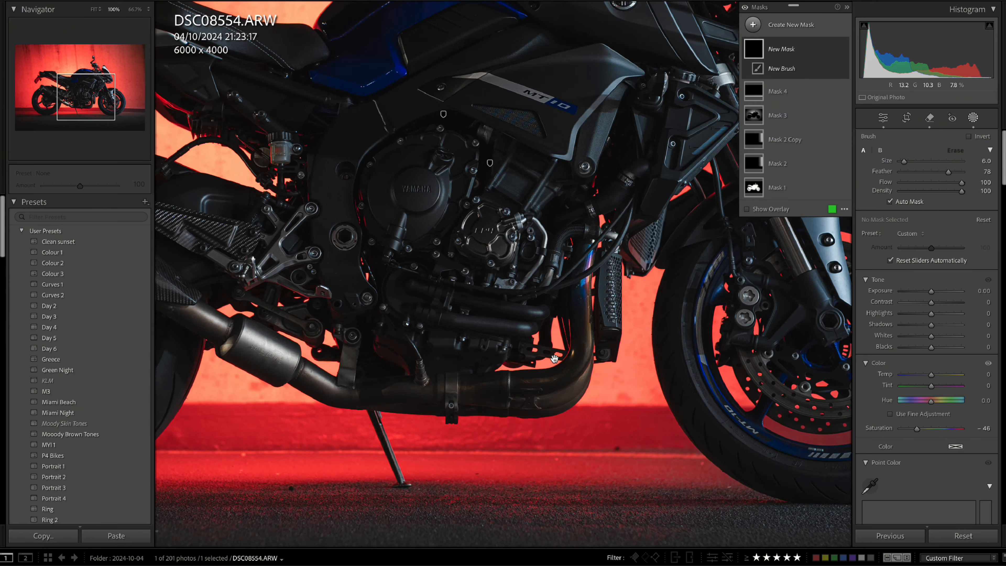
scroll(589, 313, up, 1)
mouse_move(584, 307)
mouse_down()
mouse_move(496, 387)
mouse_move(542, 388)
mouse_move(485, 397)
mouse_move(468, 396)
mouse_move(502, 394)
mouse_move(442, 386)
mouse_move(471, 382)
mouse_move(504, 403)
mouse_move(381, 393)
mouse_move(507, 395)
mouse_move(563, 370)
mouse_up()
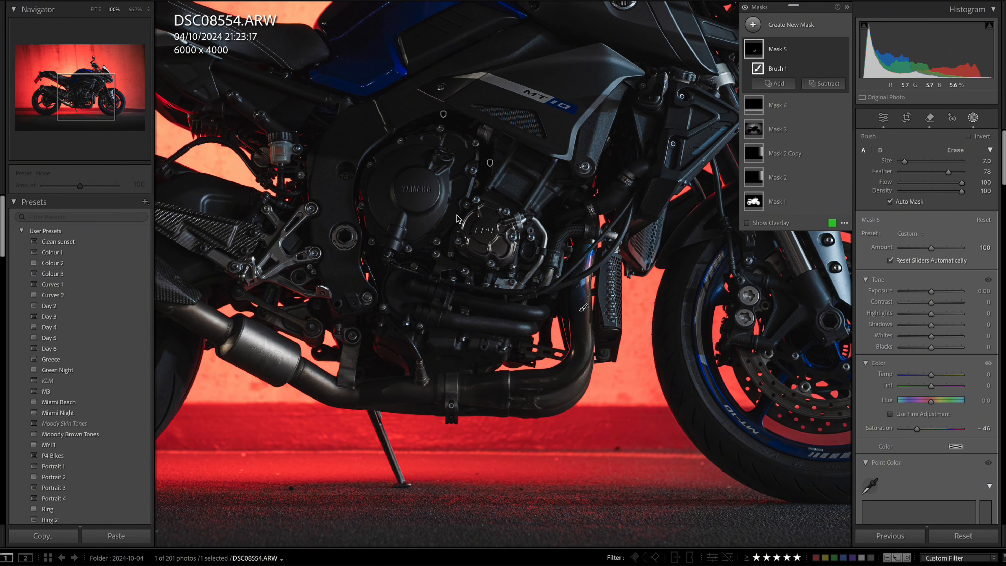
key(z)
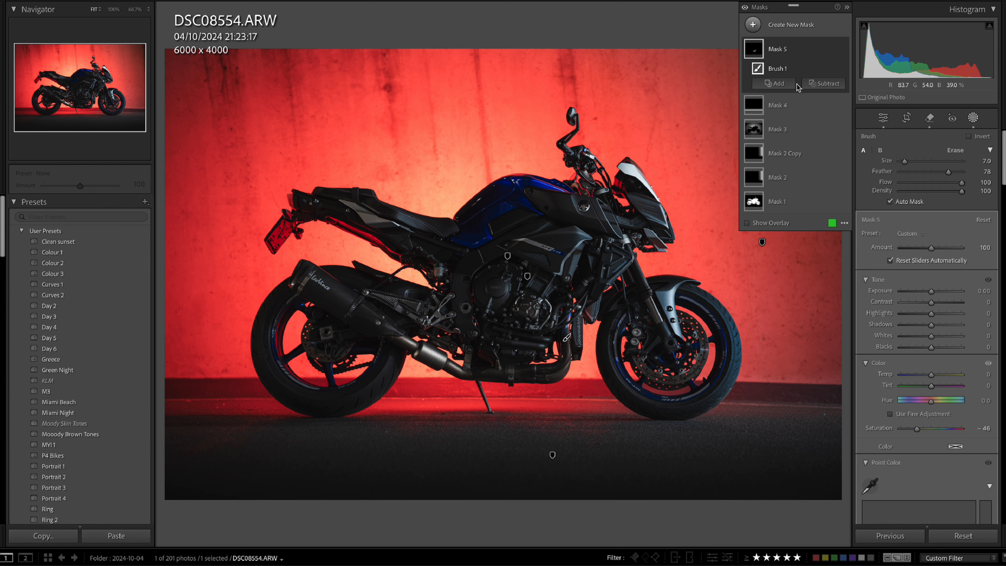
click(973, 119)
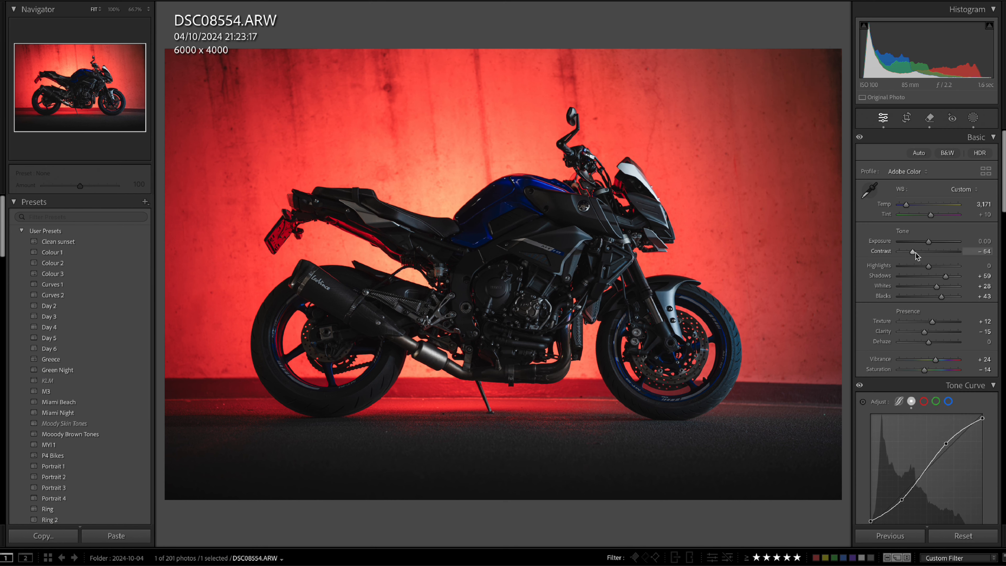
Set the global Contrast to -77 and shape the tone curve with a shadow point at 74/54 and a highlight point at 169/192.
drag(915, 253, 915, 262)
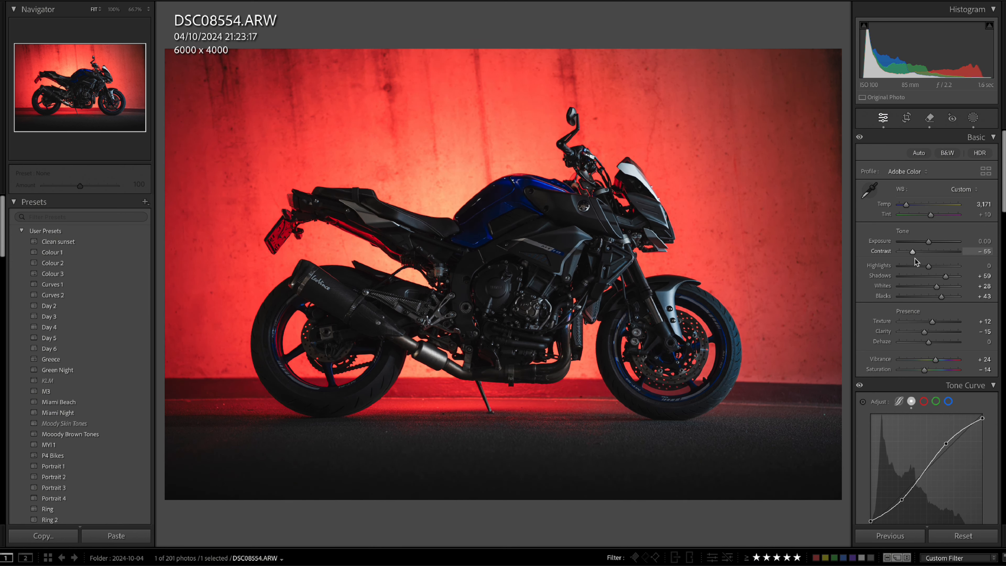
scroll(908, 262, down, 5)
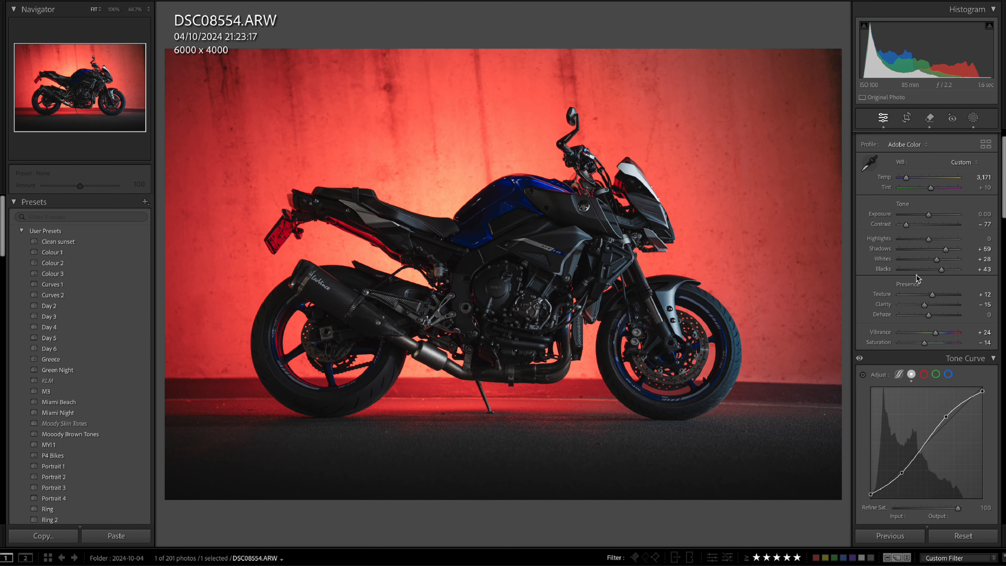
drag(902, 401, 903, 402)
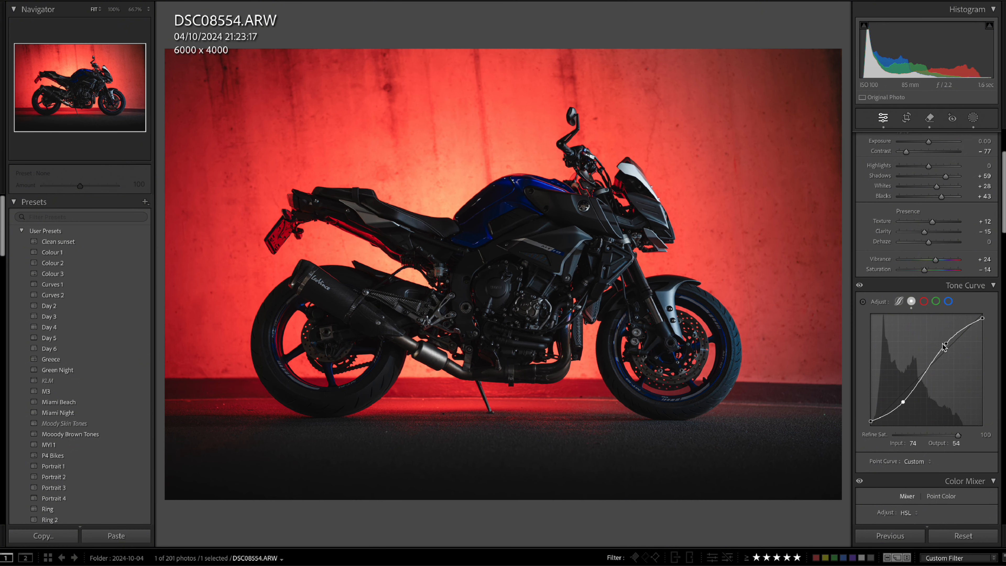
drag(946, 344, 945, 340)
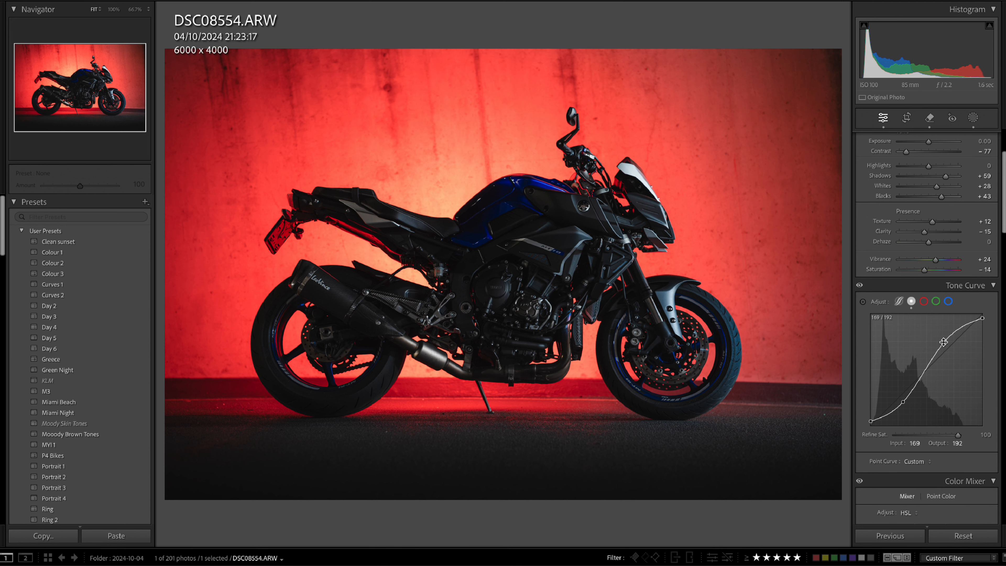
Compare the edit with the original photo and set the global Whites to +48.
key(backslash)
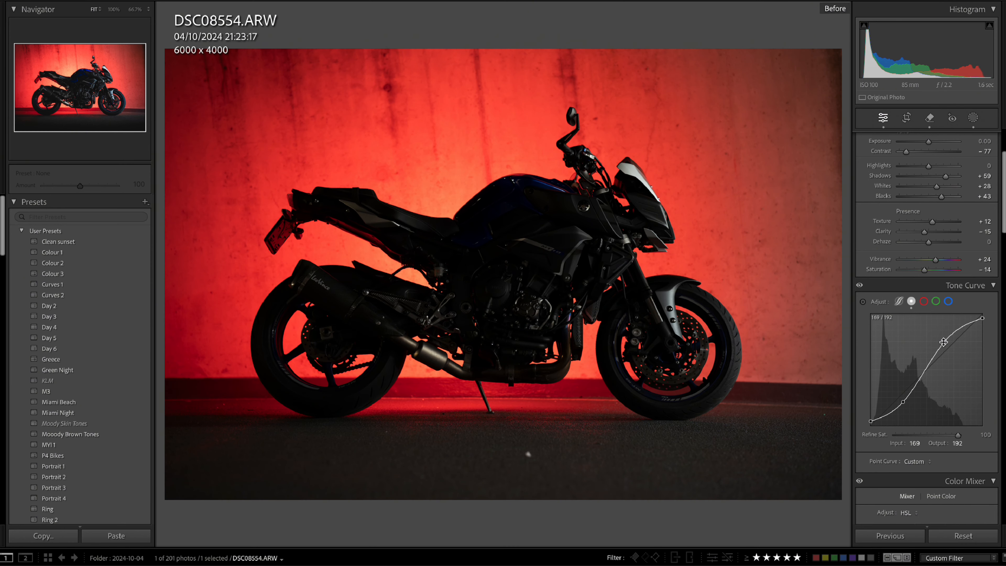
key(backslash)
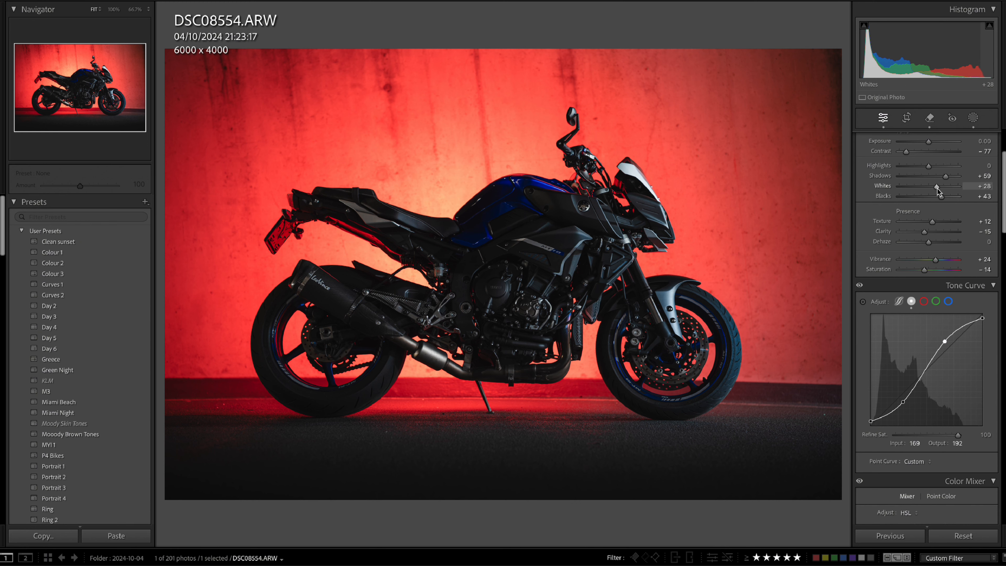
mouse_move(938, 189)
mouse_down()
mouse_move(951, 191)
mouse_move(942, 191)
mouse_up()
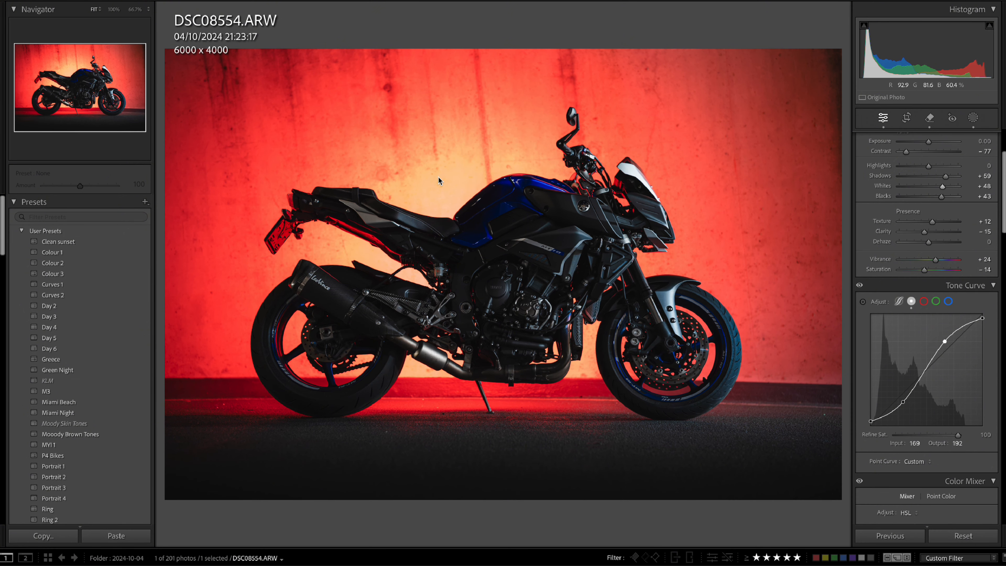
In the Color Mixer, set the Orange hue to -43 with a lower Yellow hue, and reduce the Red luminance.
scroll(960, 379, down, 10)
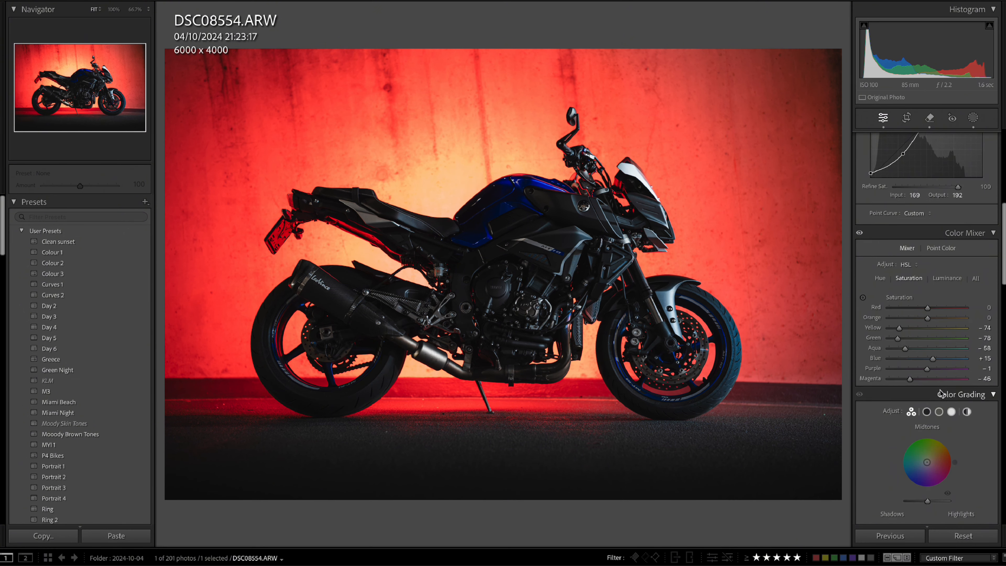
scroll(944, 387, down, 15)
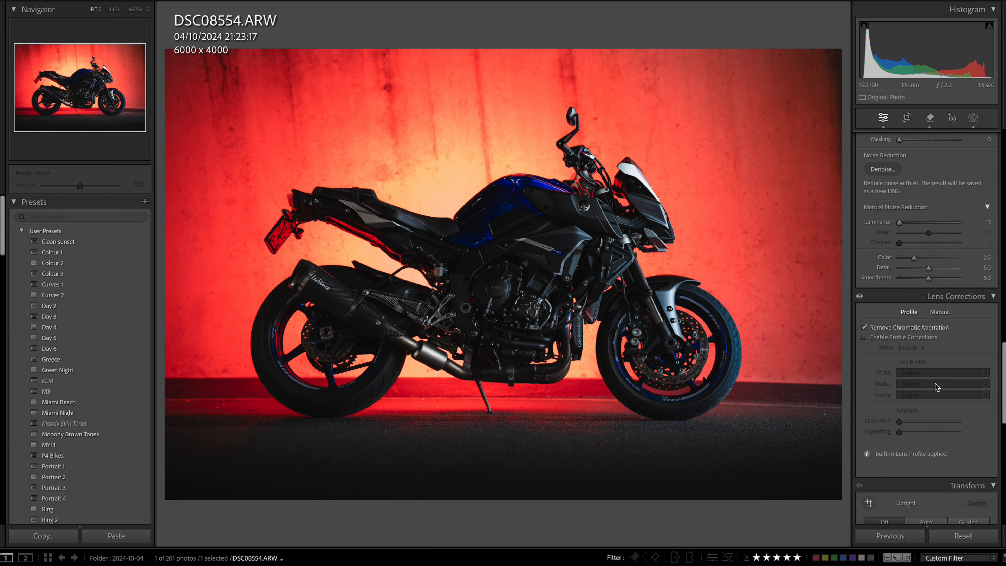
scroll(930, 385, up, 20)
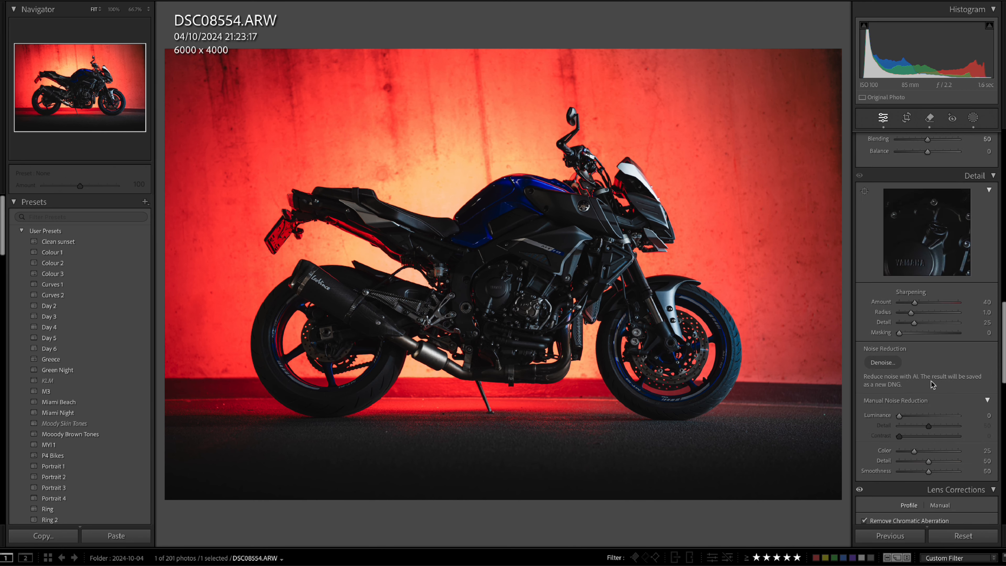
scroll(930, 381, down, 5)
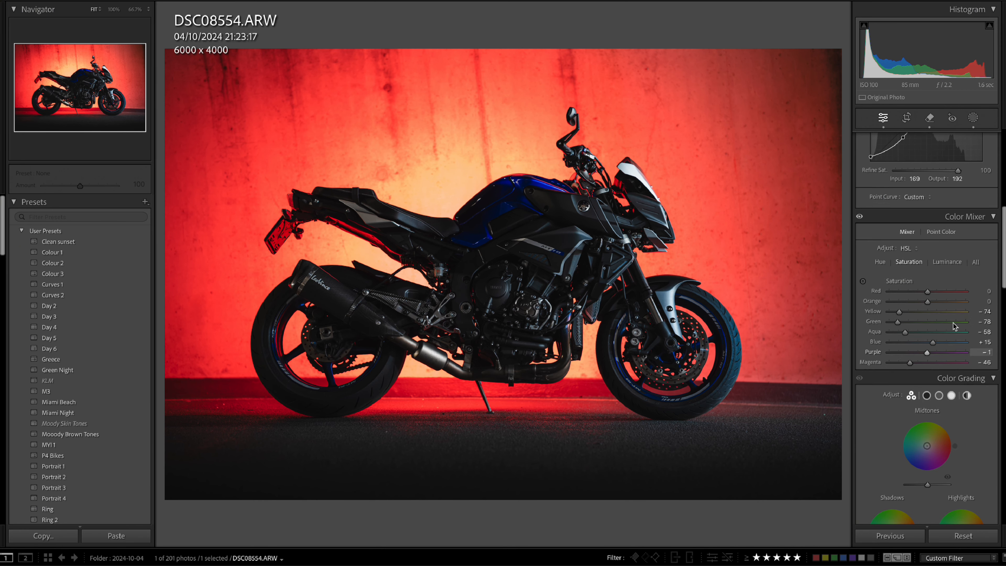
click(881, 264)
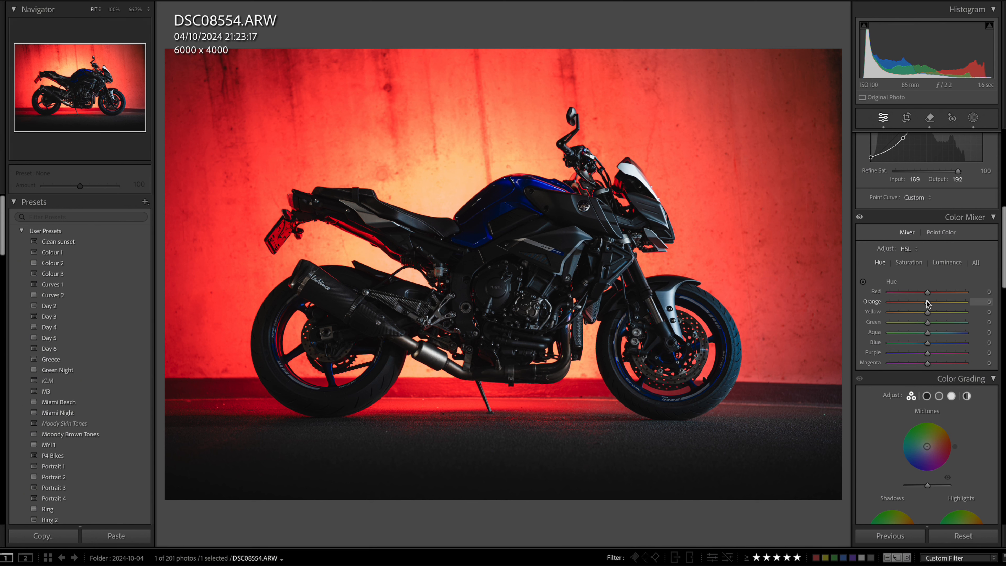
mouse_move(918, 306)
mouse_down()
mouse_move(890, 309)
mouse_move(911, 310)
mouse_up()
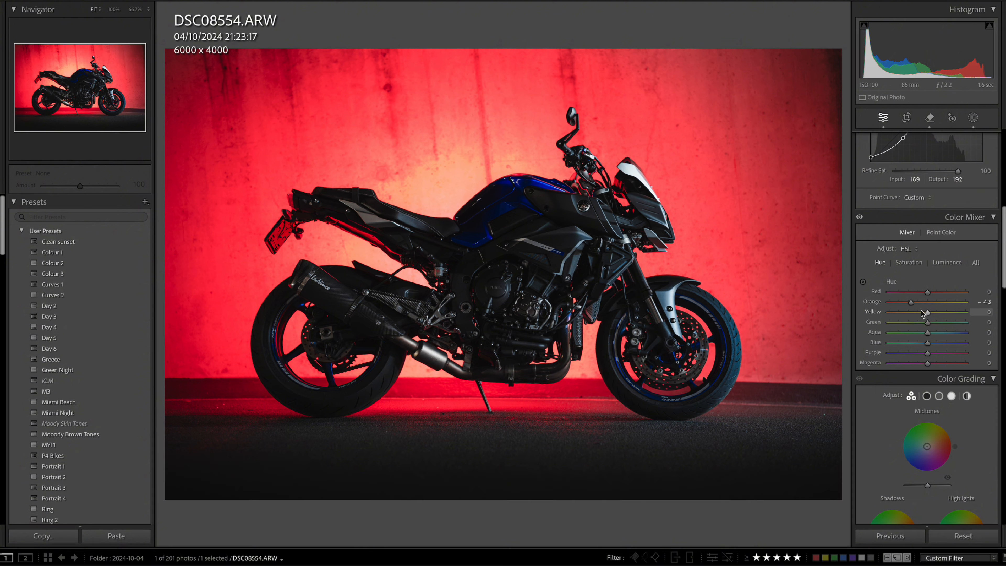
mouse_move(913, 315)
mouse_down()
mouse_move(881, 322)
mouse_move(907, 318)
mouse_up()
click(948, 263)
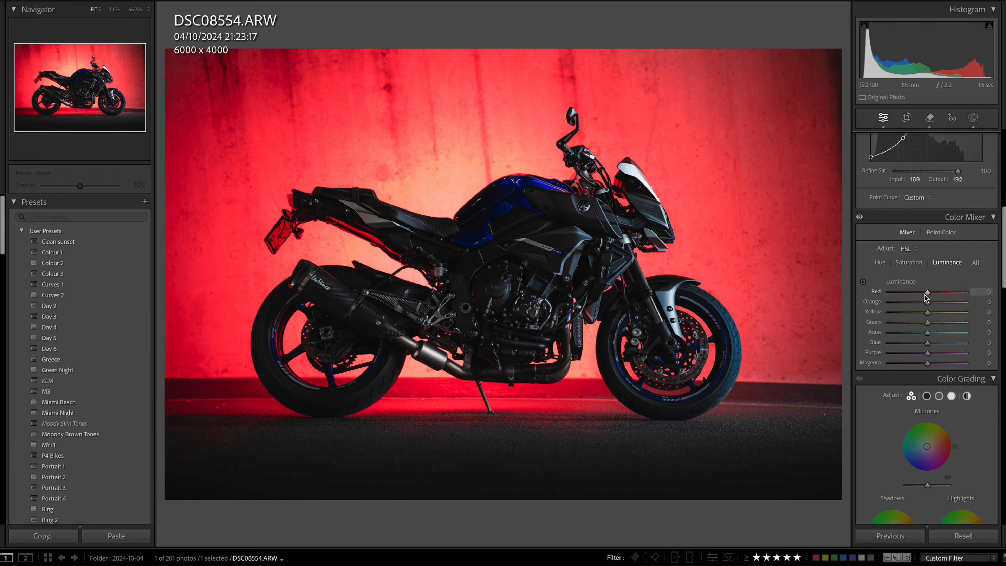
mouse_move(927, 297)
mouse_down()
mouse_move(902, 301)
mouse_move(914, 303)
mouse_up()
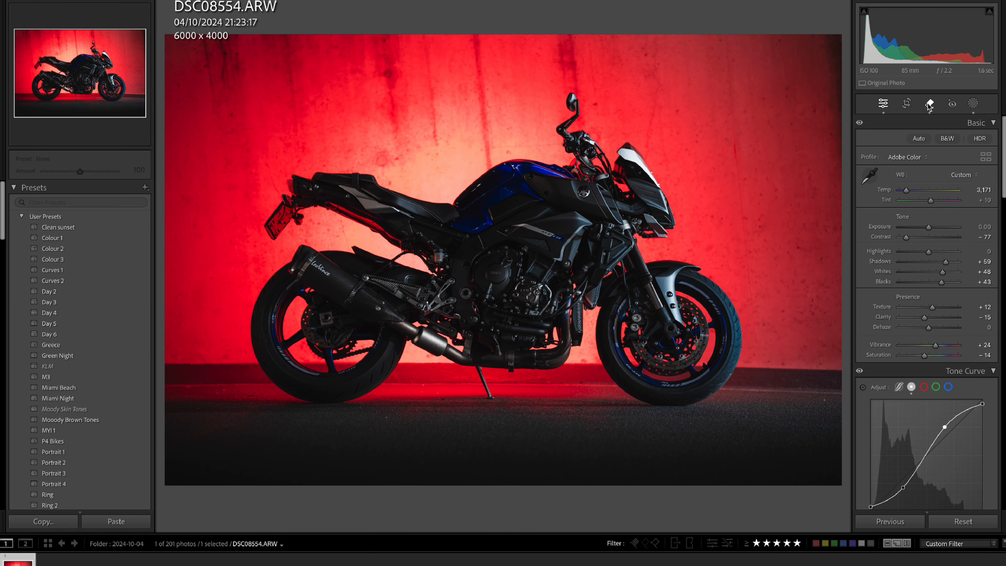
Heal four small spots on the ground around the wheels, kickstand and right edge with a size 5, feather 51 brush.
click(929, 104)
scroll(390, 419, down, 4)
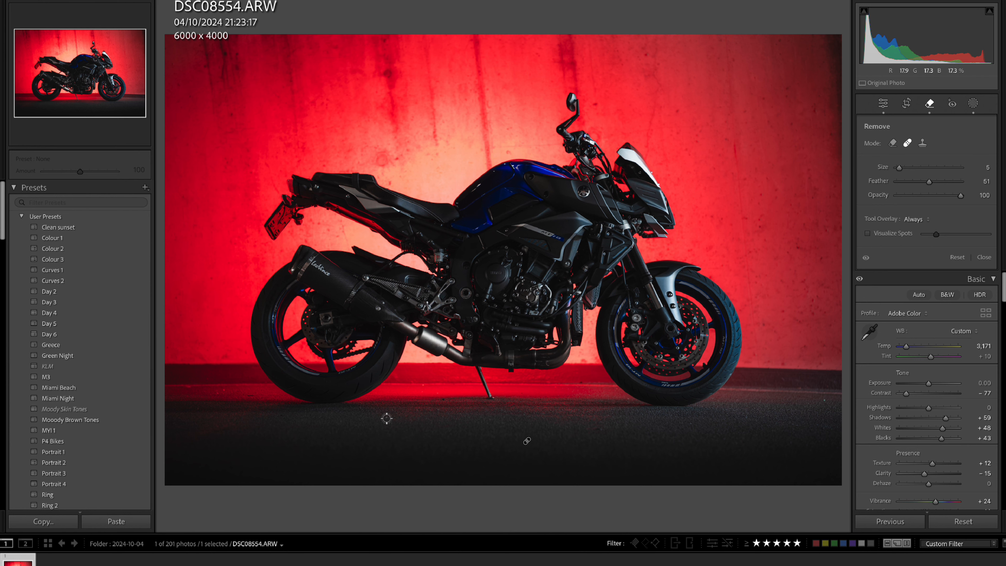
click(387, 418)
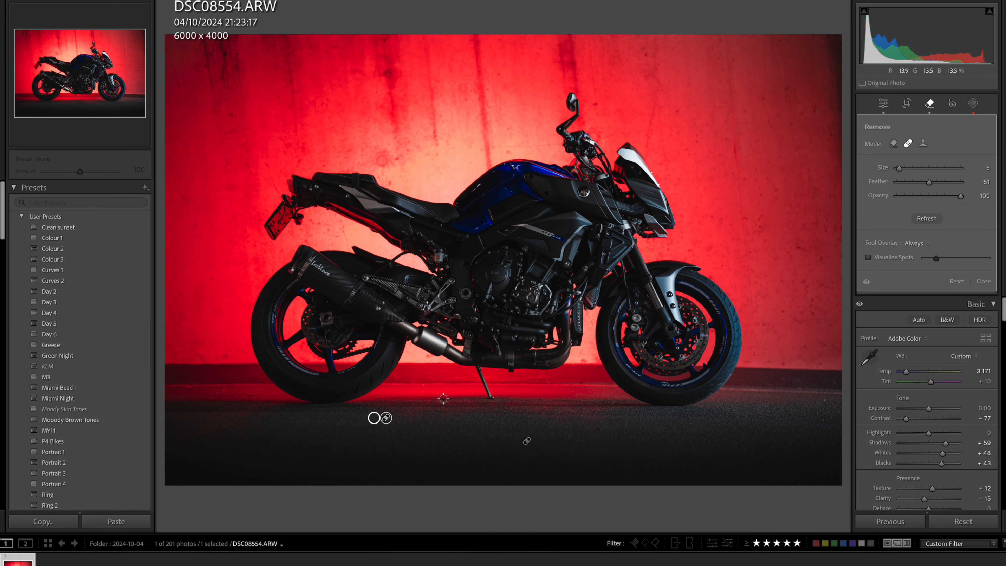
click(249, 396)
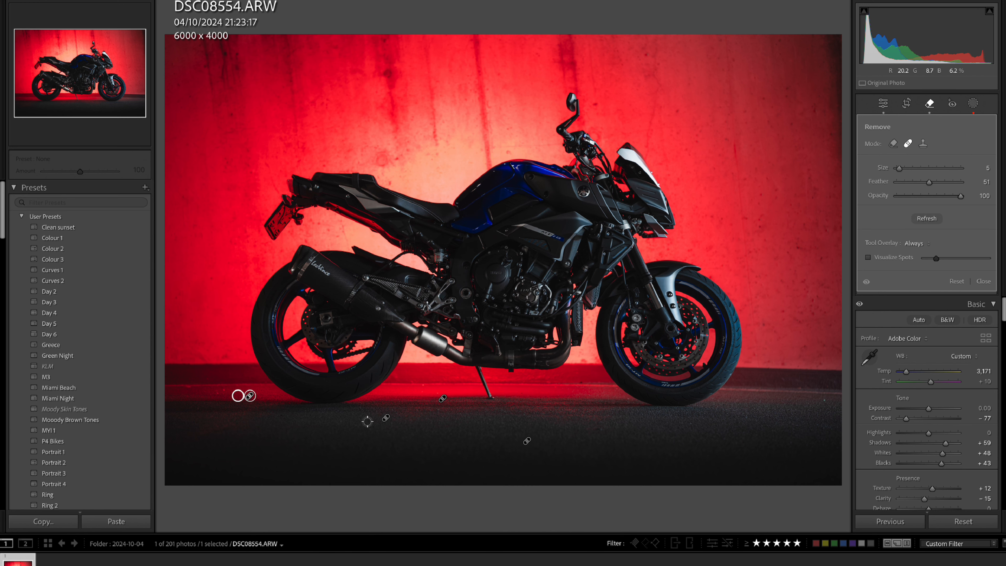
click(824, 400)
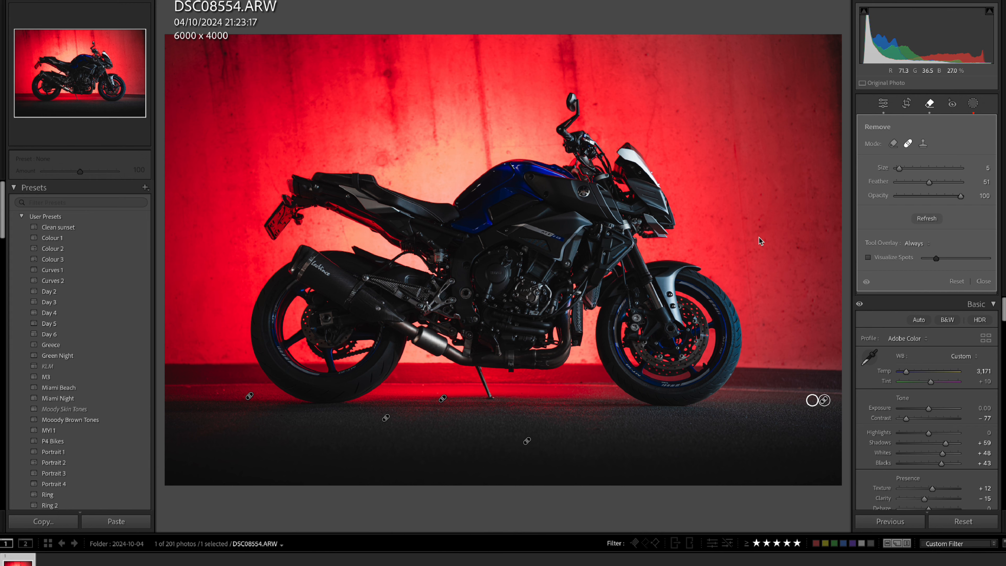
Straighten the photo to an angle of -0.34 and crop its edges slightly, keeping the original aspect ratio.
click(907, 104)
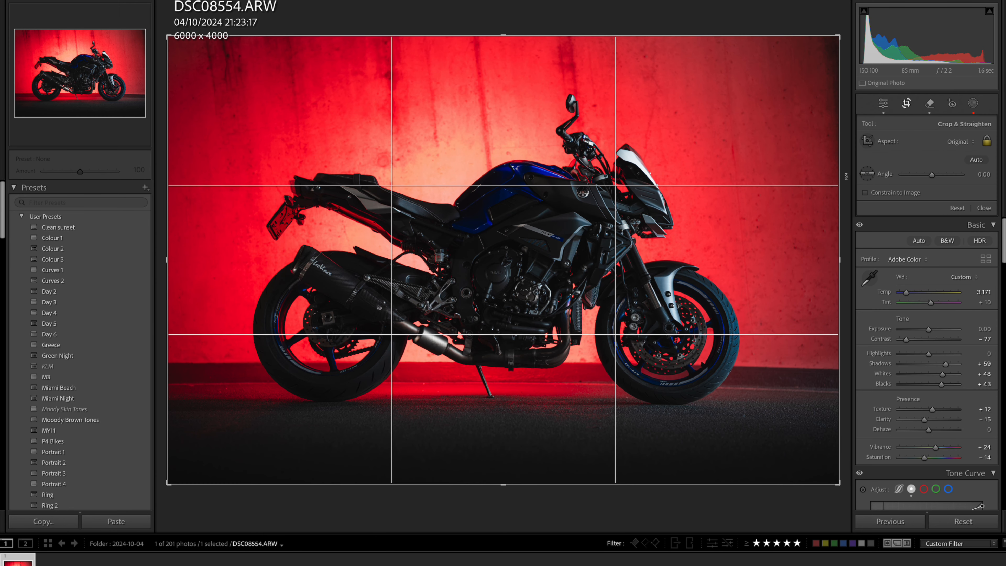
drag(847, 177, 846, 174)
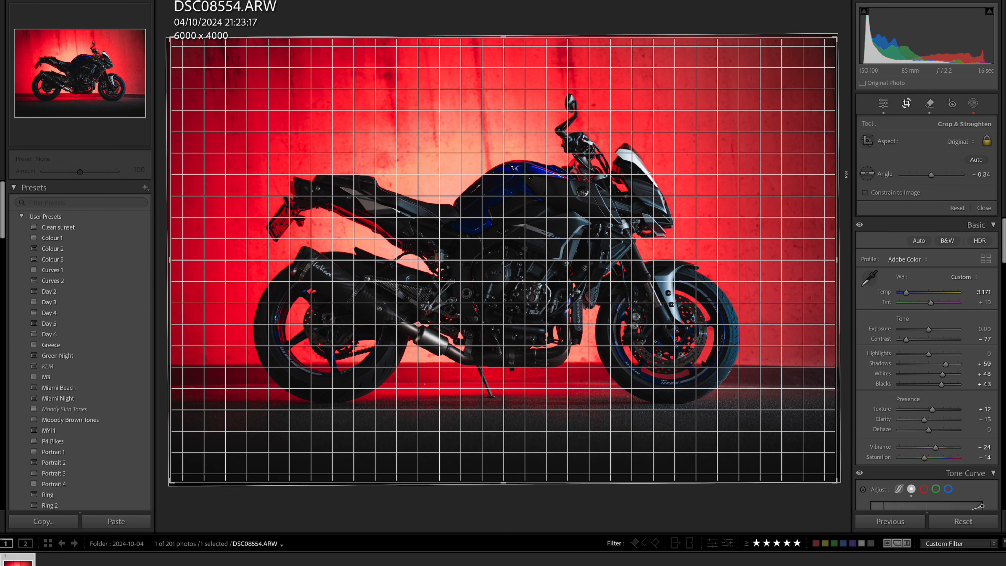
drag(845, 174, 845, 175)
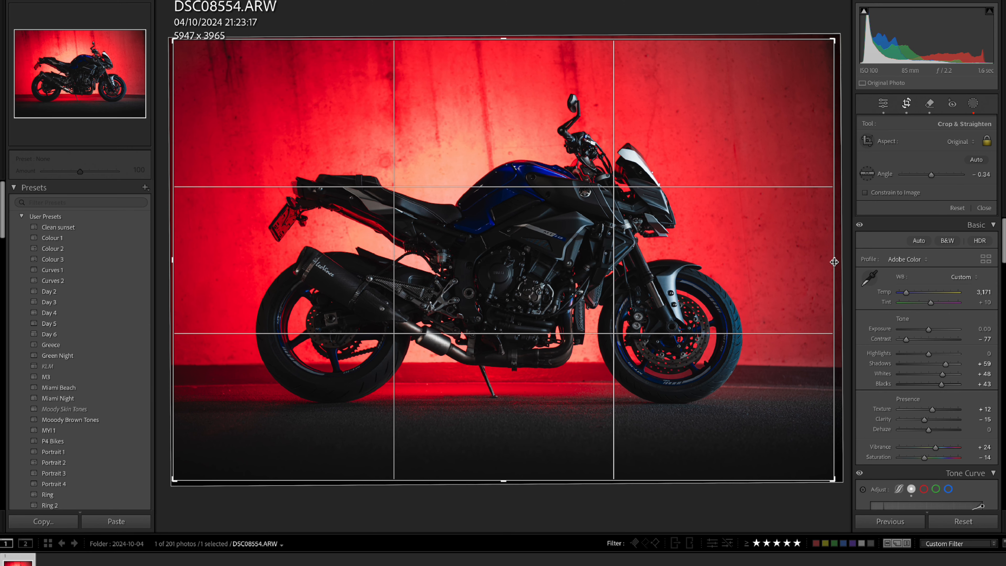
drag(833, 262, 836, 262)
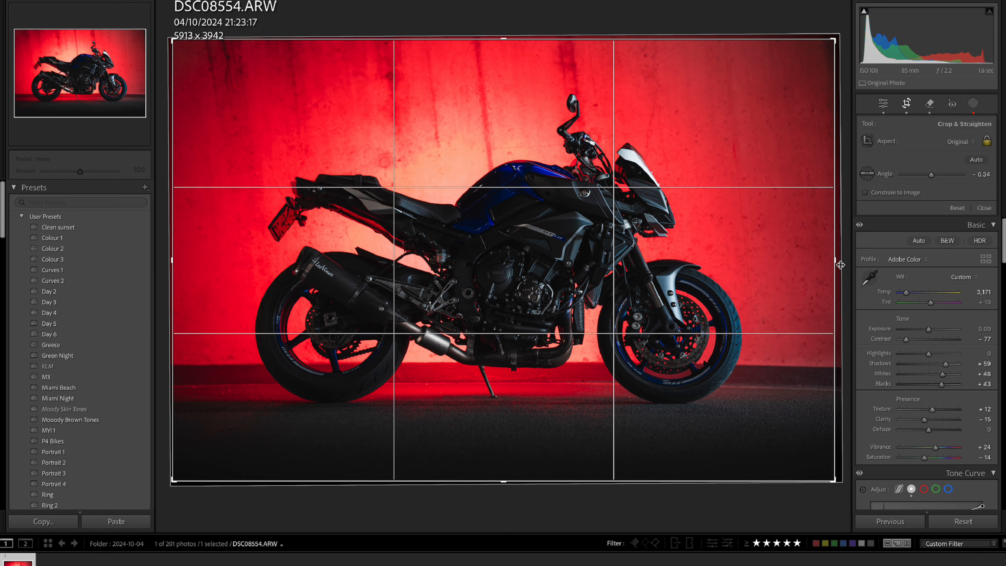